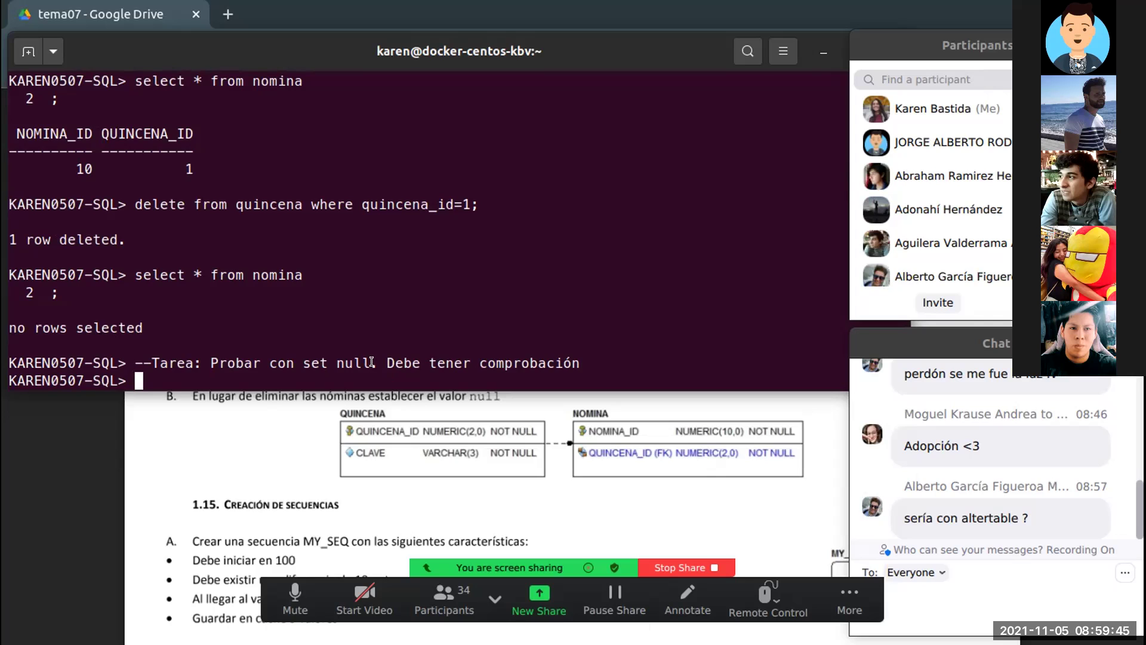
Stop sharing the screen in the Zoom meeting.
{"action": "left_click", "coordinate": [680, 567]}
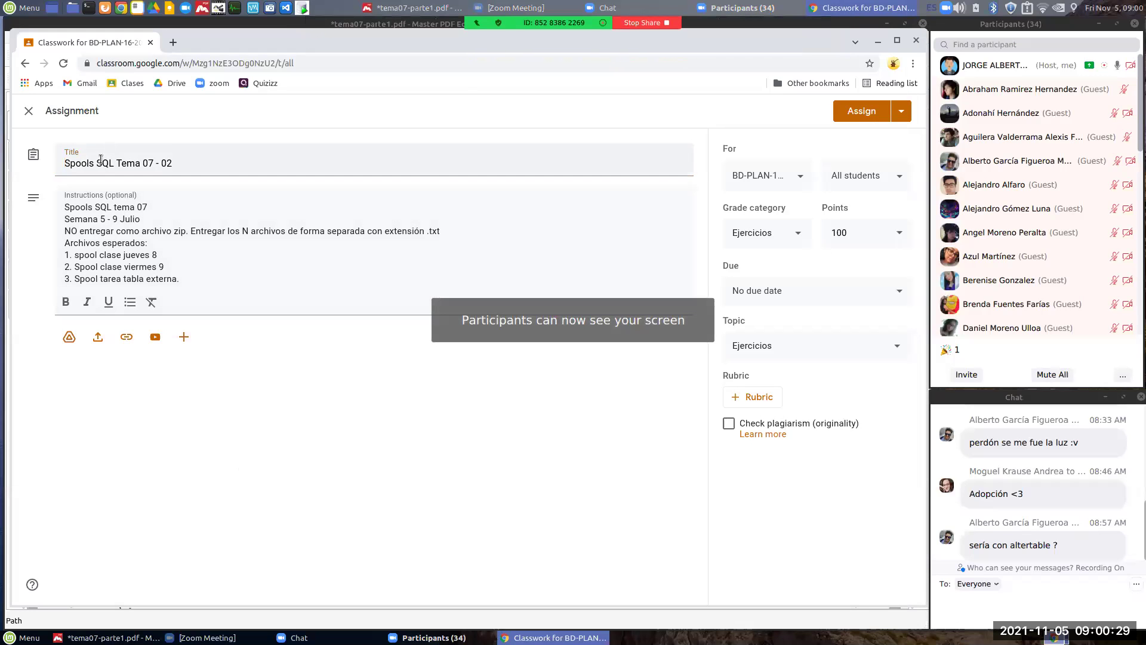
Check the November calendar and set the day range in the instructions' "Semana" line to 3 - 5.
{"action": "left_click", "coordinate": [152, 229]}
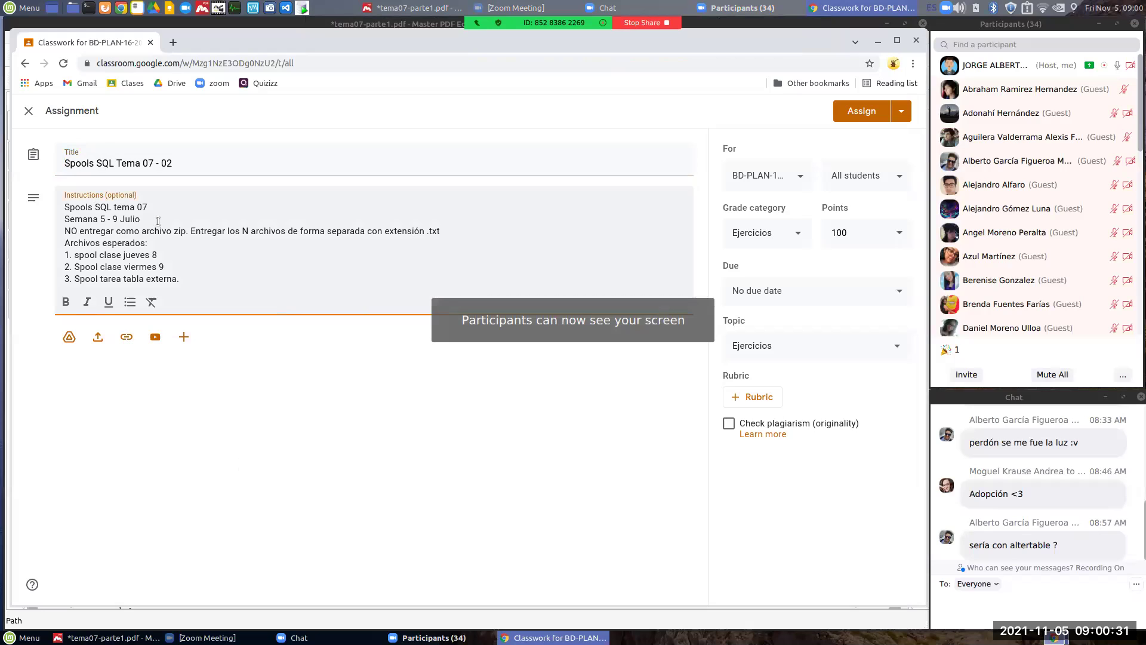
{"action": "left_click", "coordinate": [1092, 12]}
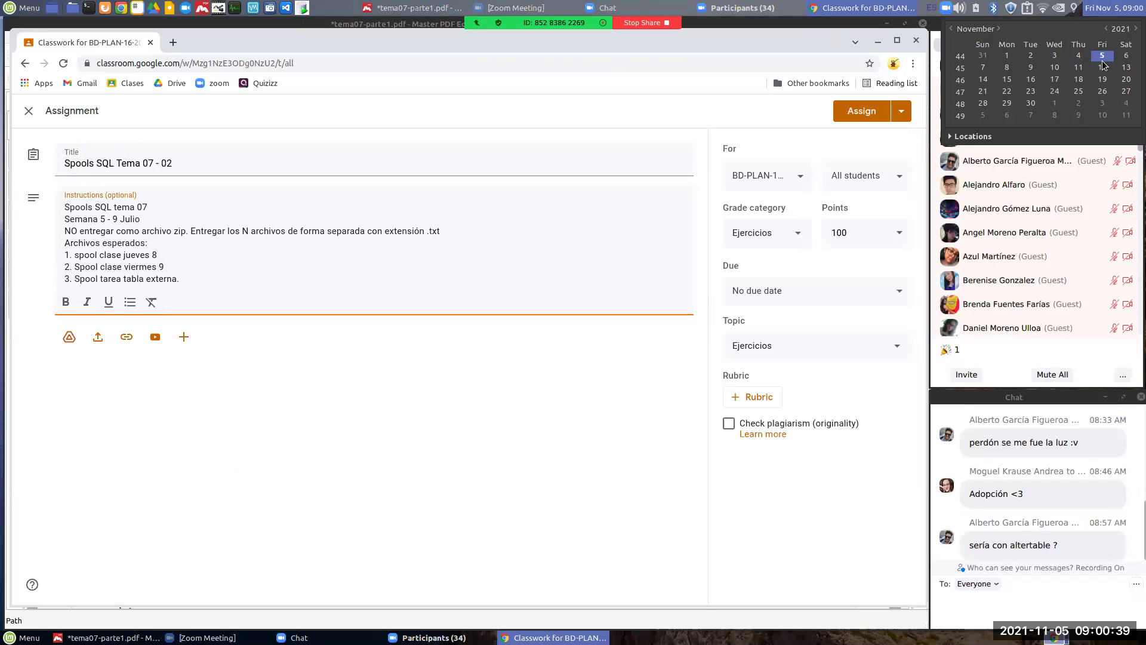
{"action": "left_click", "coordinate": [107, 220]}
{"action": "type", "text": "¿2 -"}
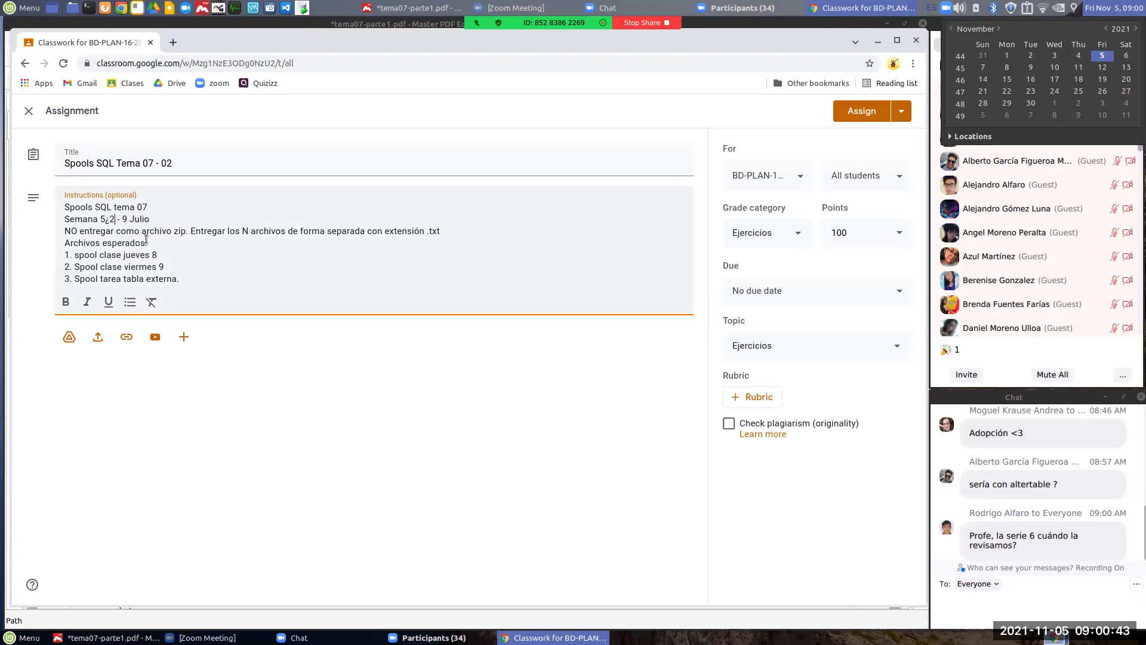
{"action": "key", "text": "BackSpace"}
{"action": "key", "text": "BackSpace"}
{"action": "key", "text": "BackSpace"}
{"action": "type", "text": "3"}
{"action": "key", "text": "Right"}
{"action": "key", "text": "Right"}
{"action": "key", "text": "Right"}
{"action": "key", "text": "Right"}
{"action": "key", "text": "BackSpace"}
{"action": "type", "text": "5"}
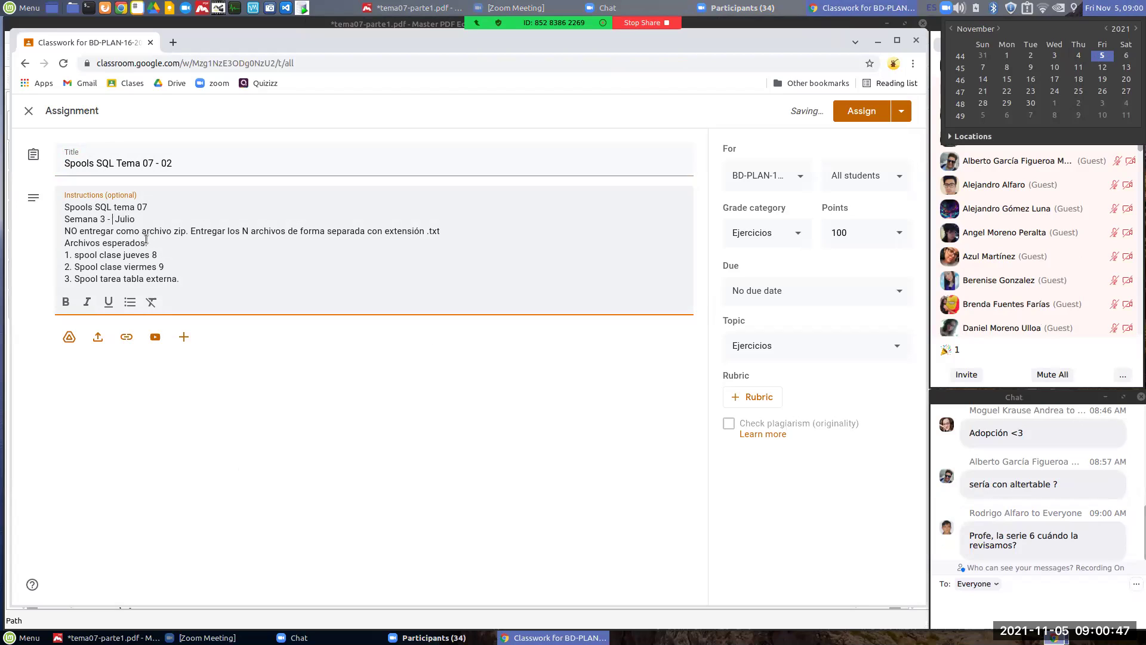
Replace the month in the instructions' "Semana" line with "Nov".
{"action": "key", "text": "Right"}
{"action": "key", "text": "Right"}
{"action": "key", "text": "Right"}
{"action": "key", "text": "Delete"}
{"action": "key", "text": "BackSpace"}
{"action": "key", "text": "BackSpace"}
{"action": "key", "text": "BackSpace"}
{"action": "key", "text": "BackSpace"}
{"action": "type", "text": "Nob"}
{"action": "key", "text": "BackSpace"}
{"action": "type", "text": "v"}
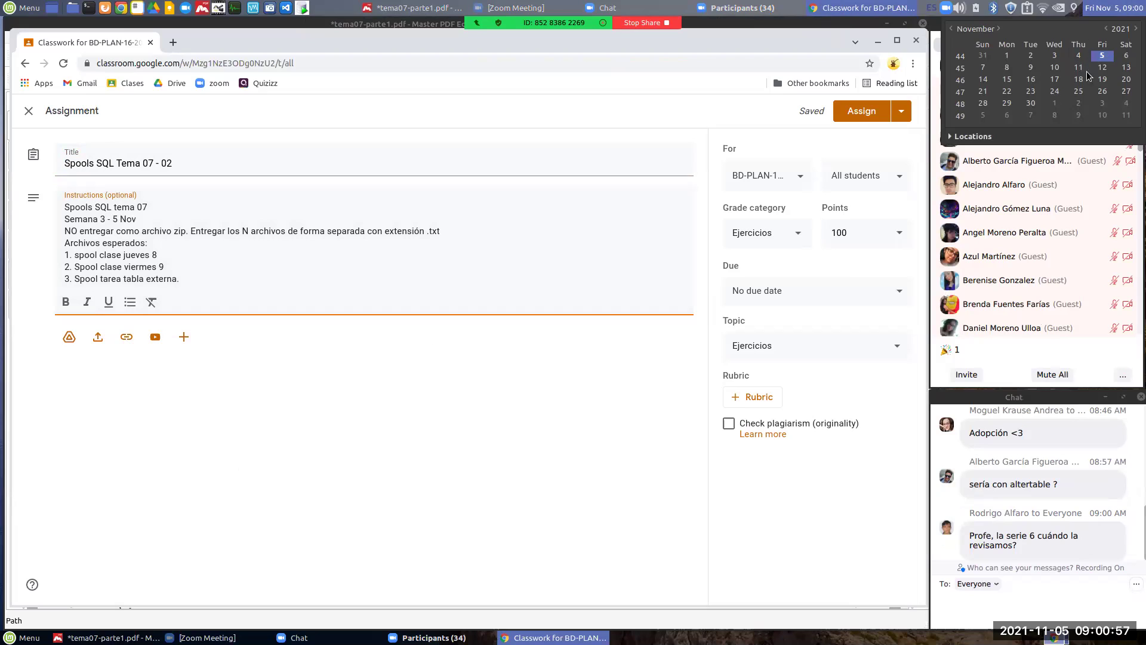
Set the expected class spool dates to "jueves 4" in item 1 and "viermes 5" in item 2.
{"action": "key", "text": "BackSpace"}
{"action": "type", "text": "4"}
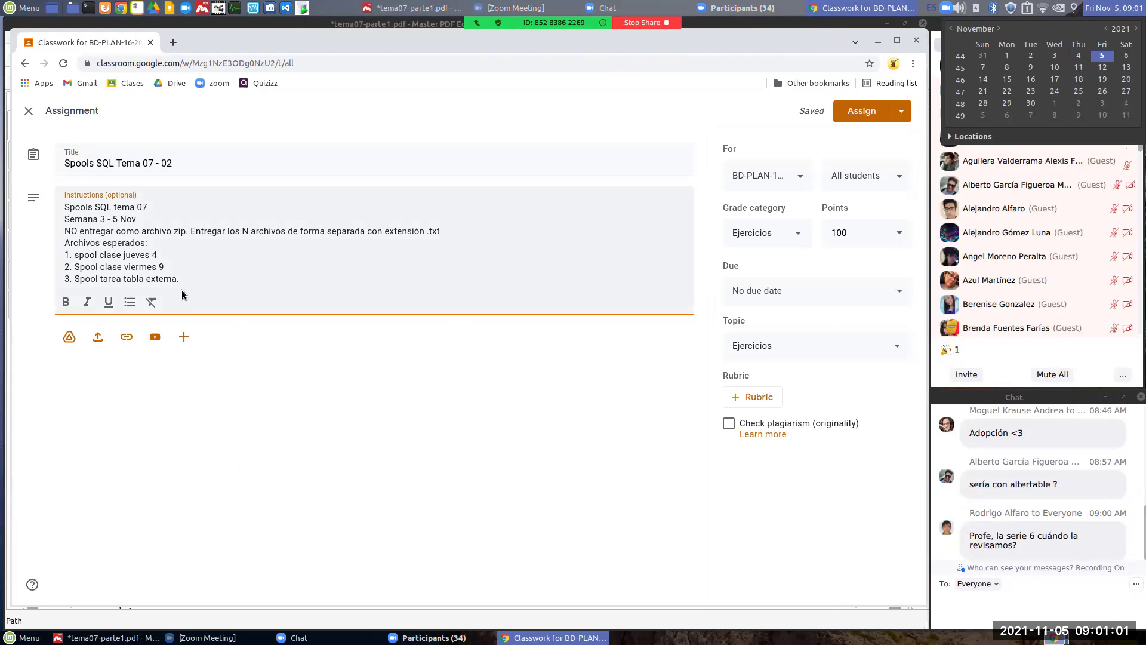
{"action": "left_click", "coordinate": [182, 272]}
{"action": "type", "text": "5"}
Replace the text of item 3 in the expected files list with "Tarea".
{"action": "key", "text": "Down"}
{"action": "key", "text": "End"}
{"action": "type", "text": "."}
{"action": "key", "text": "BackSpace"}
{"action": "key", "text": "BackSpace"}
{"action": "key", "text": "BackSpace"}
{"action": "key", "text": "BackSpace"}
{"action": "key", "text": "BackSpace"}
{"action": "key", "text": "BackSpace"}
{"action": "key", "text": "BackSpace"}
{"action": "key", "text": "BackSpace"}
{"action": "key", "text": "BackSpace"}
{"action": "key", "text": "BackSpace"}
{"action": "key", "text": "BackSpace"}
{"action": "key", "text": "BackSpace"}
{"action": "key", "text": "BackSpace"}
{"action": "key", "text": "BackSpace"}
{"action": "key", "text": "BackSpace"}
{"action": "key", "text": "BackSpace"}
{"action": "key", "text": "BackSpace"}
{"action": "key", "text": "BackSpace"}
{"action": "key", "text": "BackSpace"}
{"action": "key", "text": "BackSpace"}
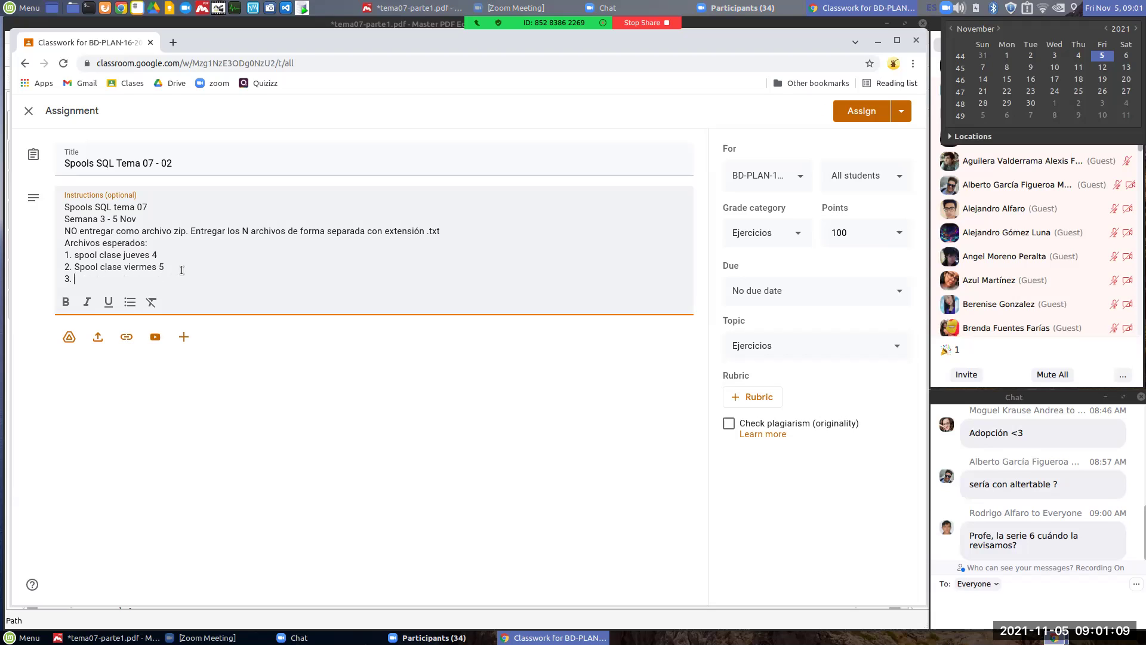
{"action": "type", "text": "Tarea"}
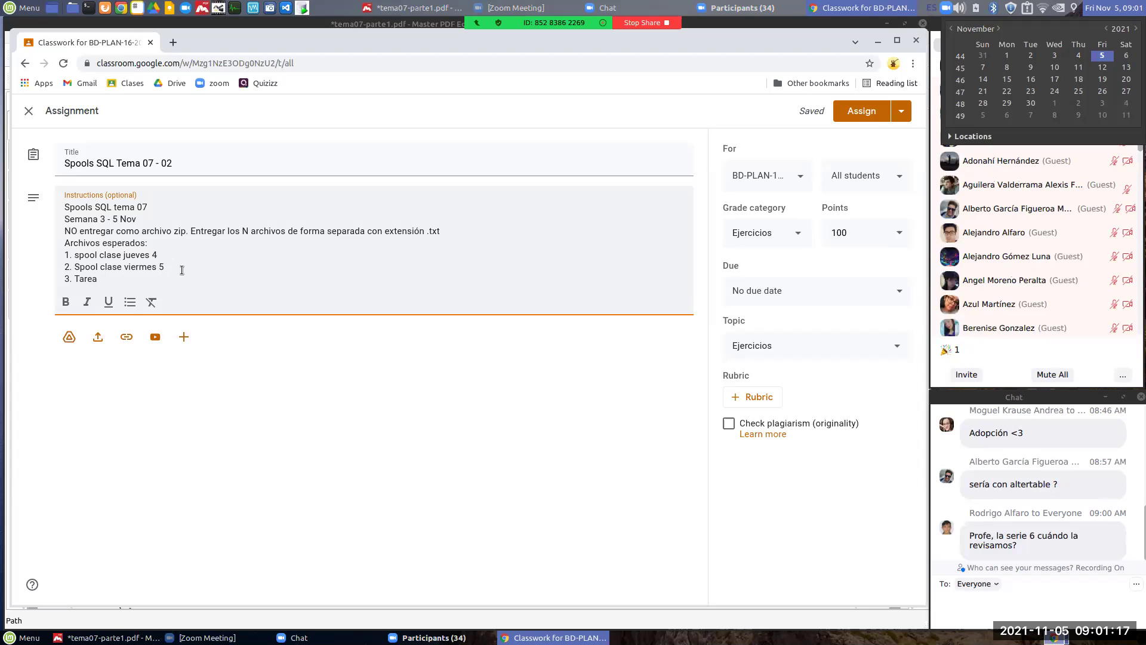
Complete the label of item 3 as "Tarea 1".
{"action": "type", "text": "  t"}
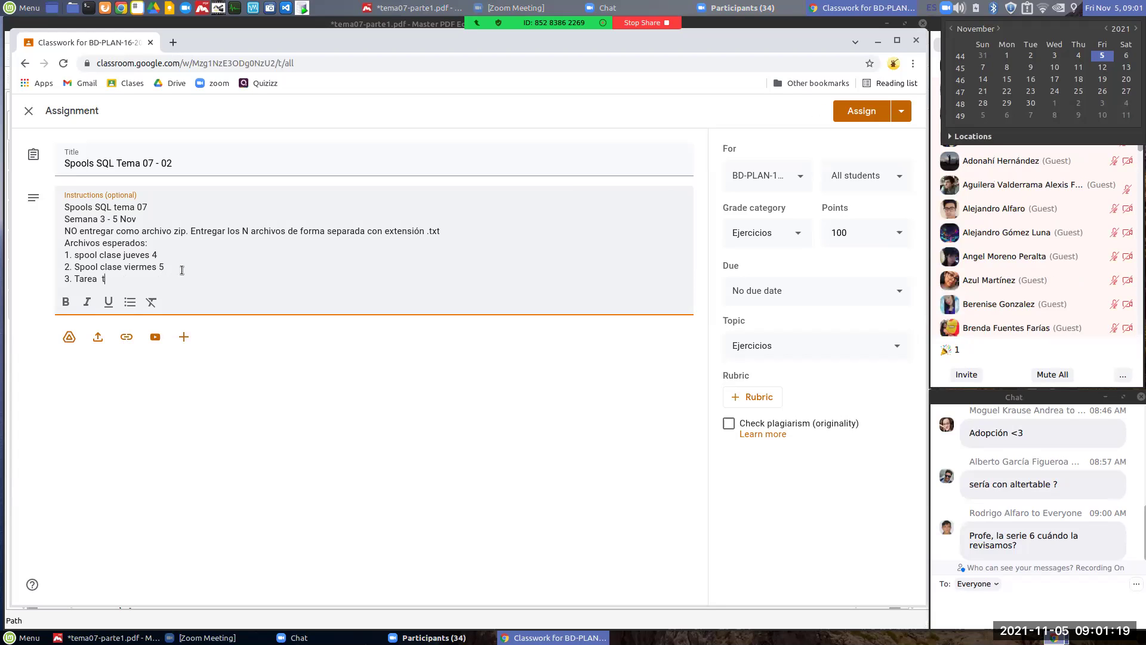
{"action": "type", "text": "abl"}
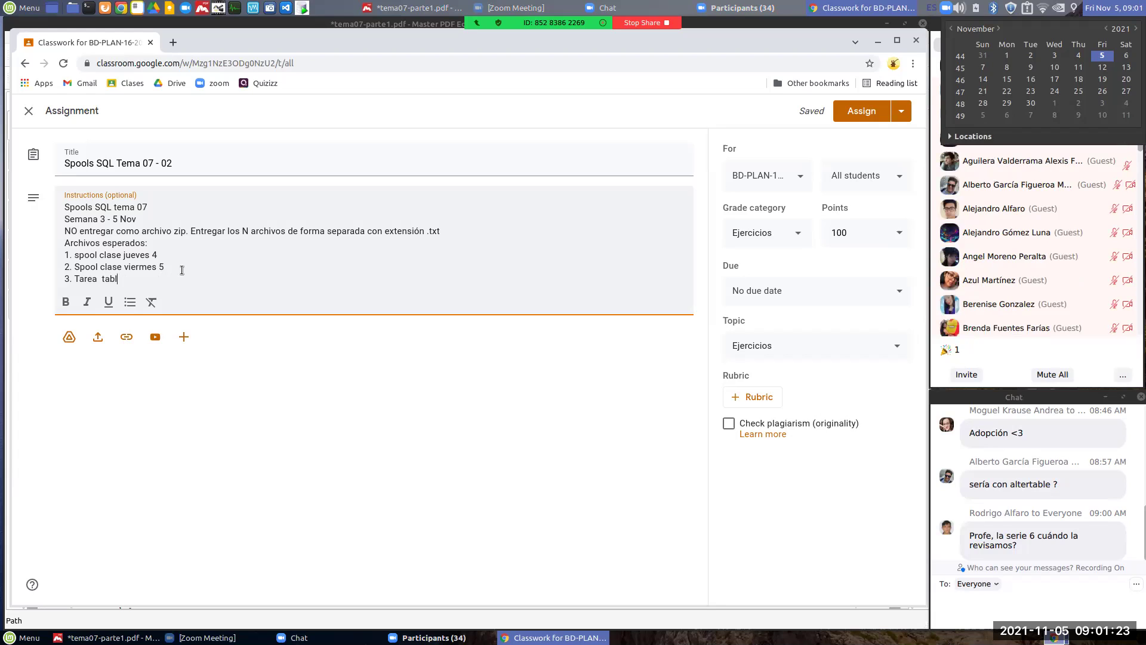
{"action": "key", "text": "BackSpace"}
{"action": "key", "text": "BackSpace"}
{"action": "key", "text": "BackSpace"}
{"action": "key", "text": "BackSpace"}
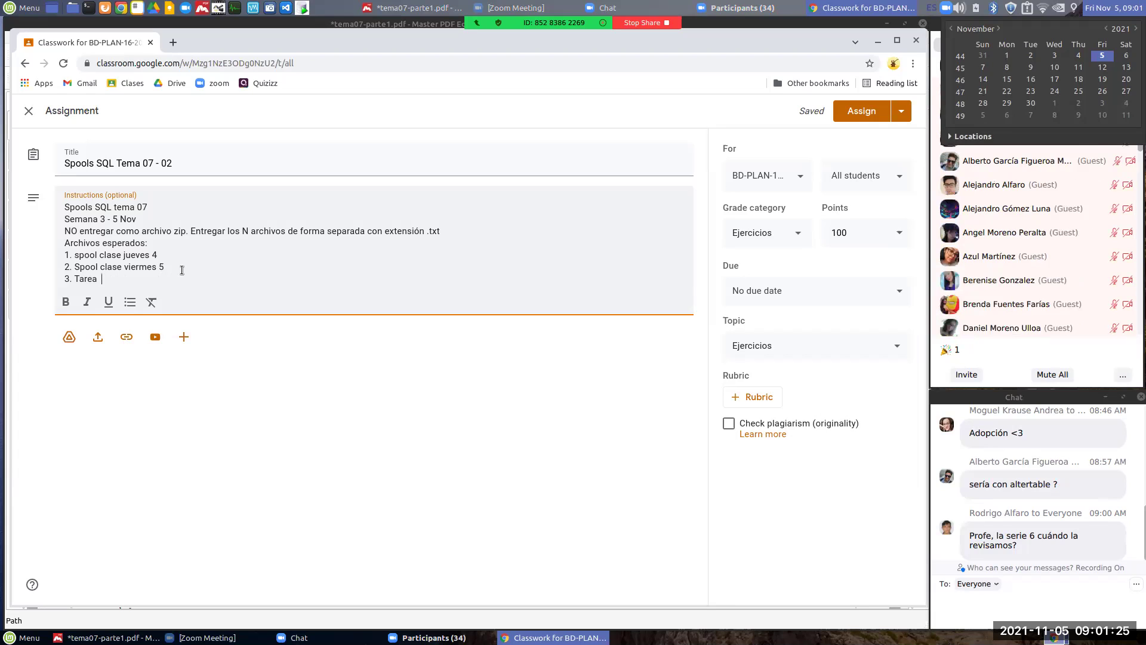
{"action": "type", "text": "1   "}
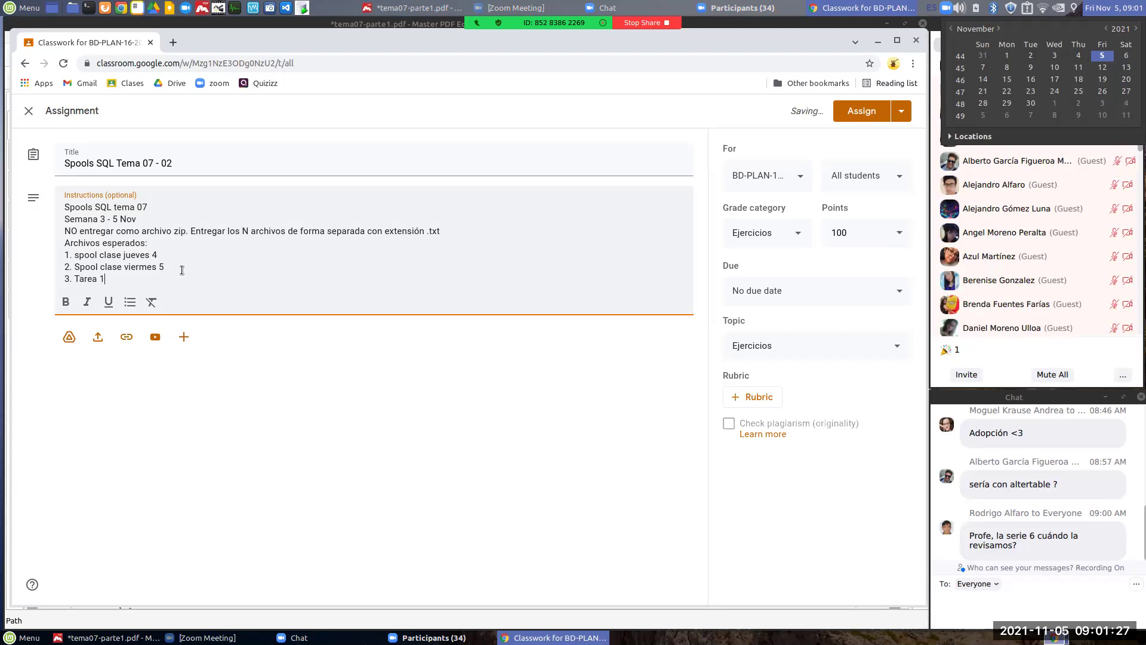
Add "ejemplo global temporary table ->" after the "Tarea 1" label.
{"action": "type", "text": "ejemplo tab"}
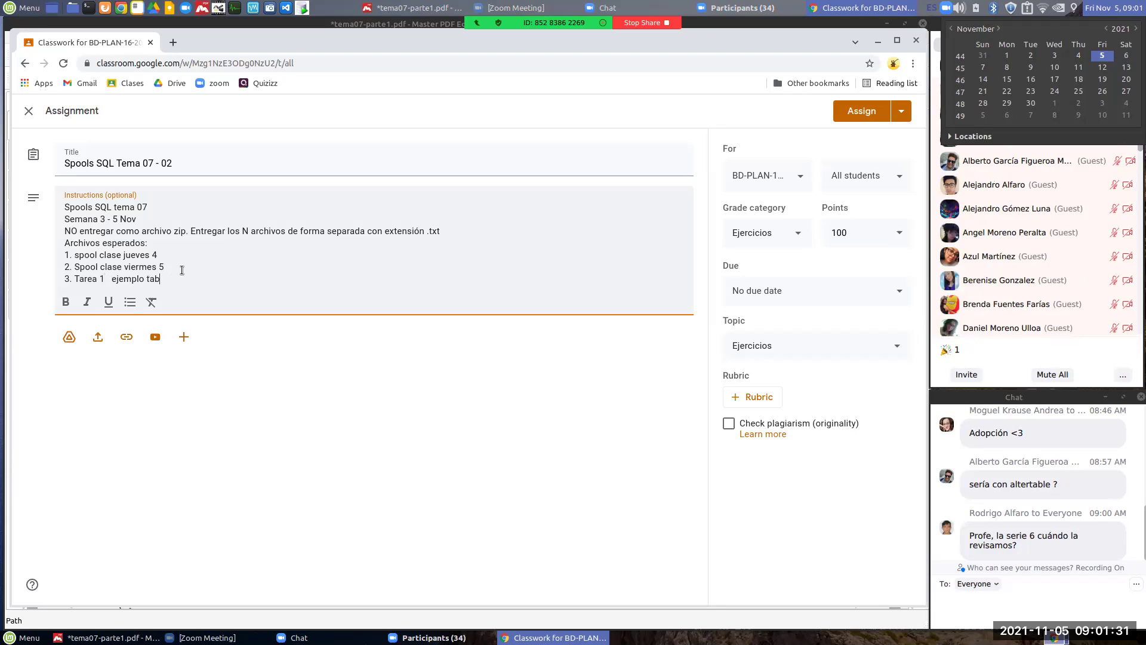
{"action": "type", "text": "la temporal"}
{"action": "key", "text": "BackSpace"}
{"action": "key", "text": "BackSpace"}
{"action": "key", "text": "BackSpace"}
{"action": "key", "text": "BackSpace"}
{"action": "key", "text": "BackSpace"}
{"action": "key", "text": "BackSpace"}
{"action": "key", "text": "BackSpace"}
{"action": "key", "text": "BackSpace"}
{"action": "key", "text": "BackSpace"}
{"action": "key", "text": "BackSpace"}
{"action": "key", "text": "BackSpace"}
{"action": "key", "text": "BackSpace"}
{"action": "key", "text": "BackSpace"}
{"action": "key", "text": "BackSpace"}
{"action": "key", "text": "BackSpace"}
{"action": "type", "text": "global t"}
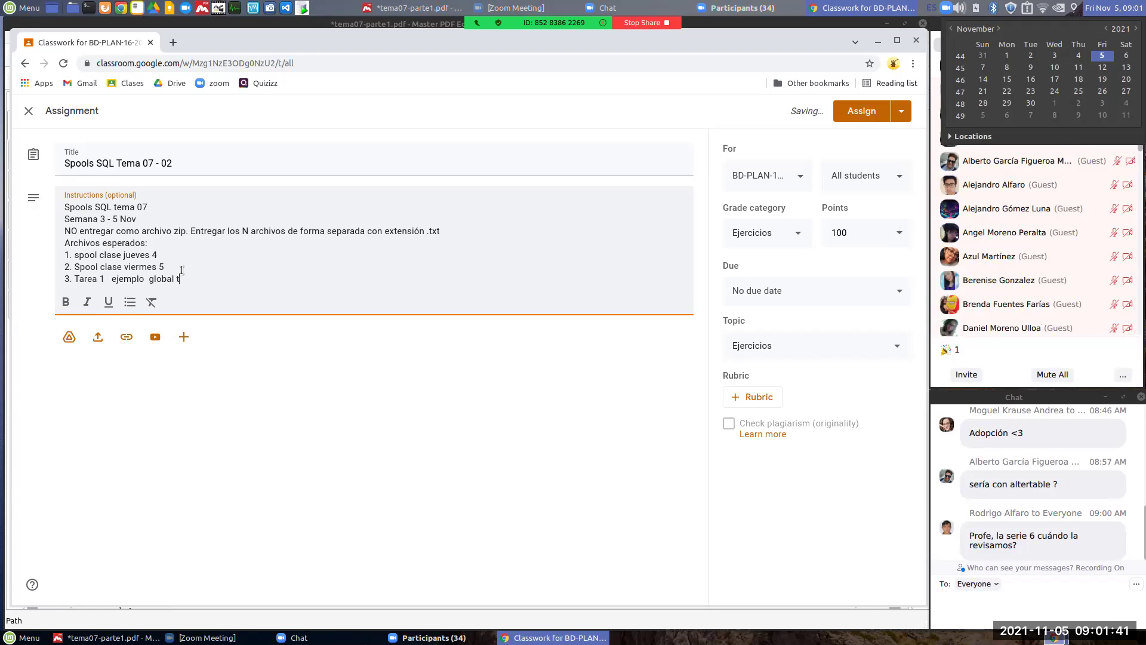
{"action": "type", "text": "emporrary tab"}
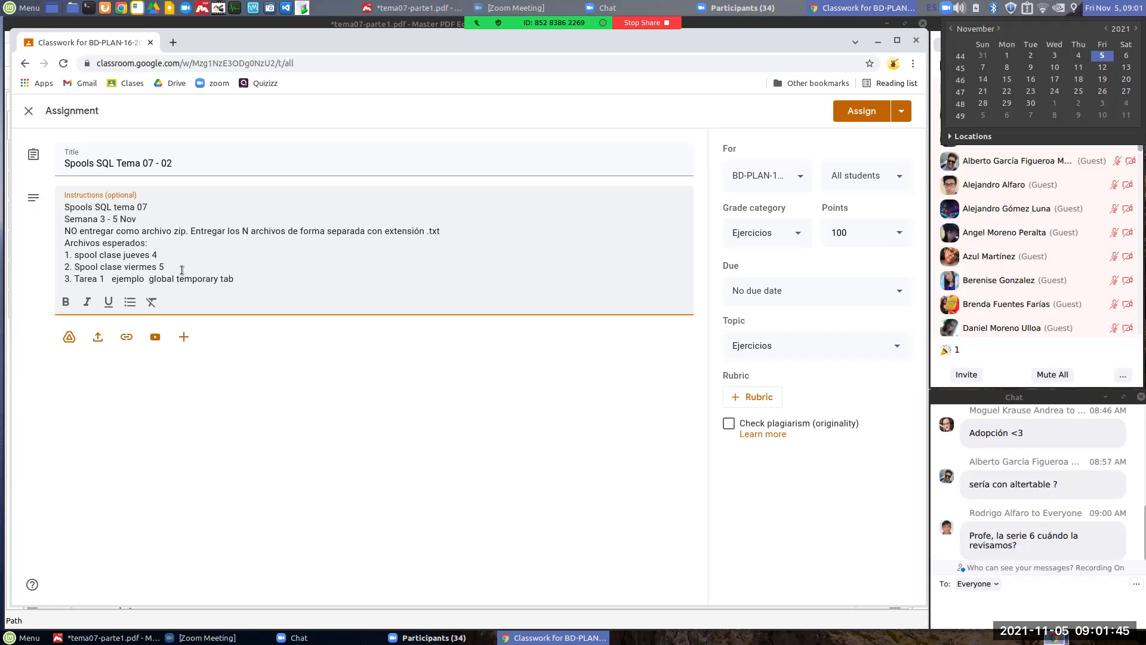
{"action": "type", "text": "le  ->"}
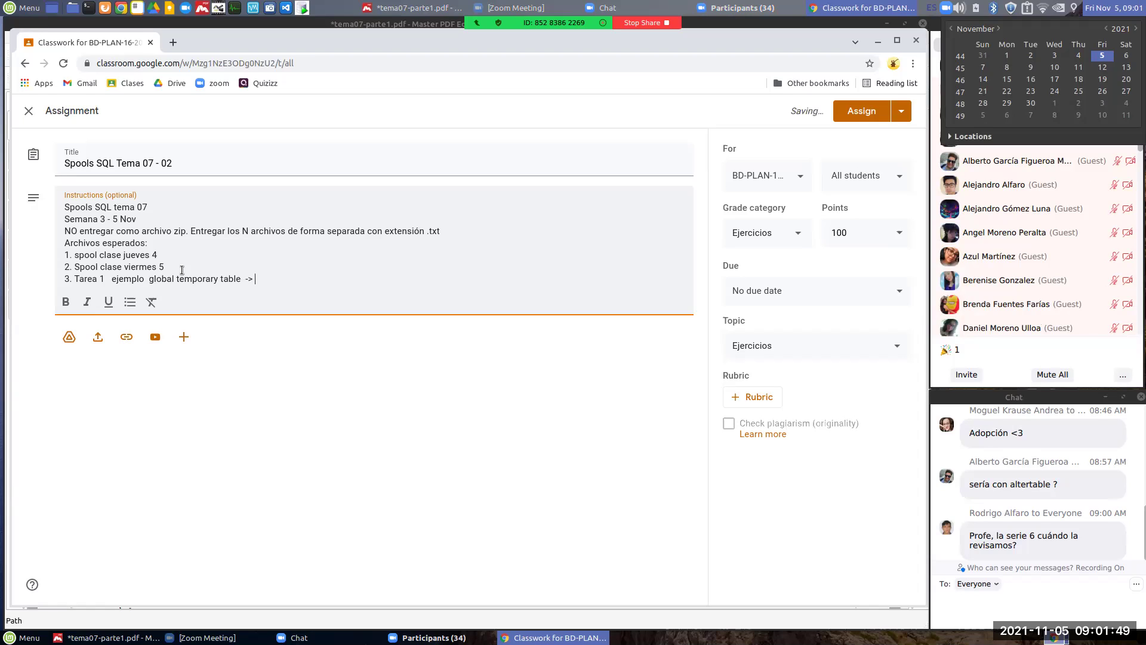
Finish the global temporary table example with "on commit preserve rows,".
{"action": "type", "text": " on "}
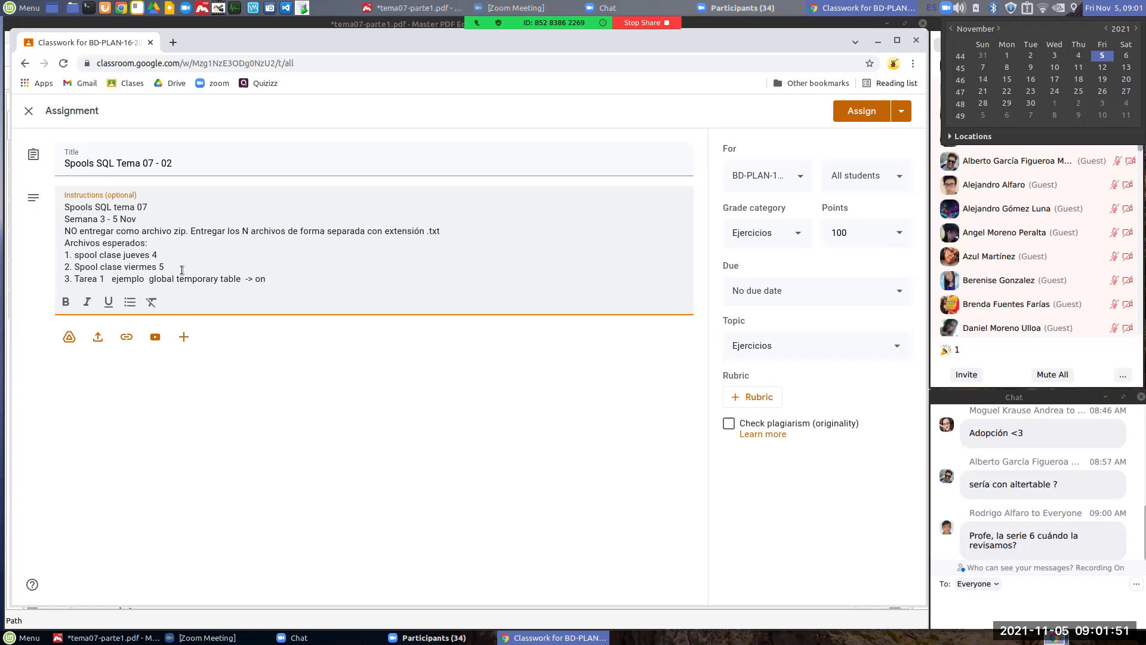
{"action": "type", "text": "com"}
{"action": "type", "text": "mint"}
{"action": "key", "text": "BackSpace"}
{"action": "key", "text": "BackSpace"}
{"action": "key", "text": "BackSpace"}
{"action": "type", "text": "t preserve"}
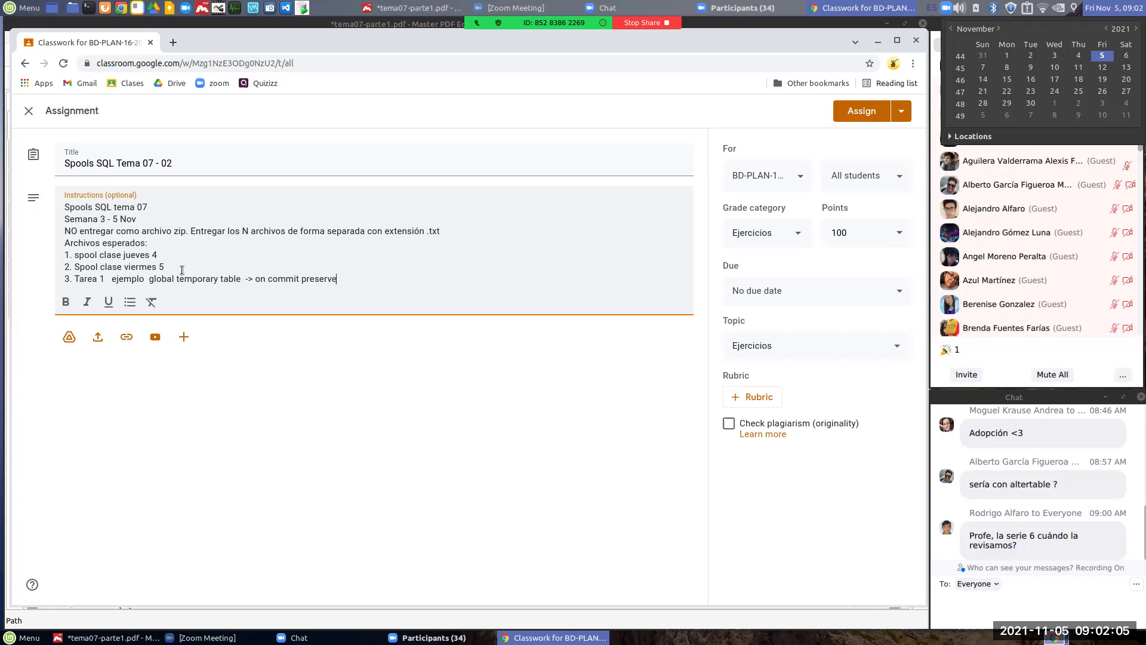
{"action": "type", "text": " rows"}
{"action": "type", "text": ","}
Add a second line under Tarea 1 reading "ejemplo private temporary table -> on commint drop definition".
{"action": "key", "text": "Return"}
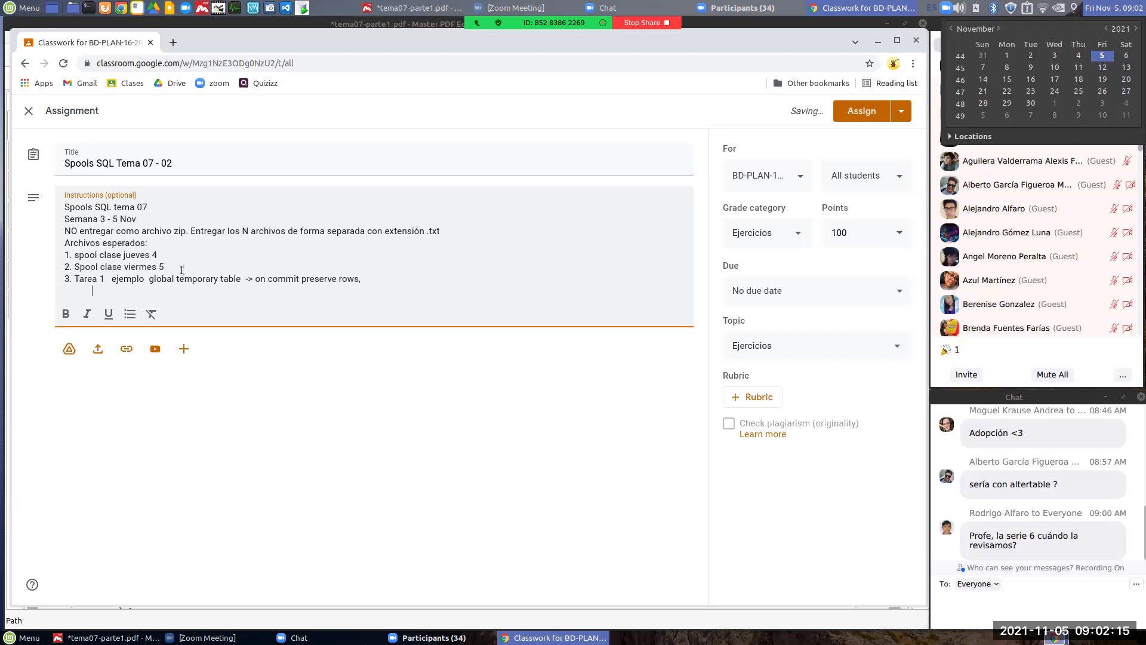
{"action": "type", "text": "ejemplo  glonal"}
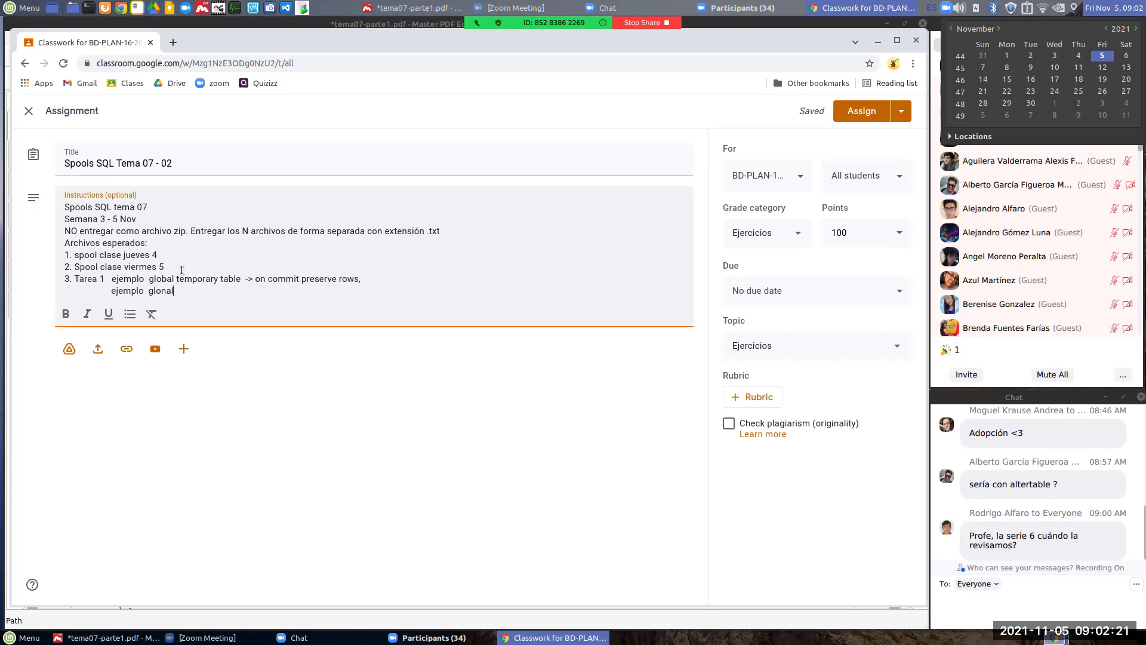
{"action": "key", "text": "BackSpace"}
{"action": "key", "text": "BackSpace"}
{"action": "key", "text": "BackSpace"}
{"action": "key", "text": "BackSpace"}
{"action": "key", "text": "BackSpace"}
{"action": "key", "text": "BackSpace"}
{"action": "type", "text": "pr"}
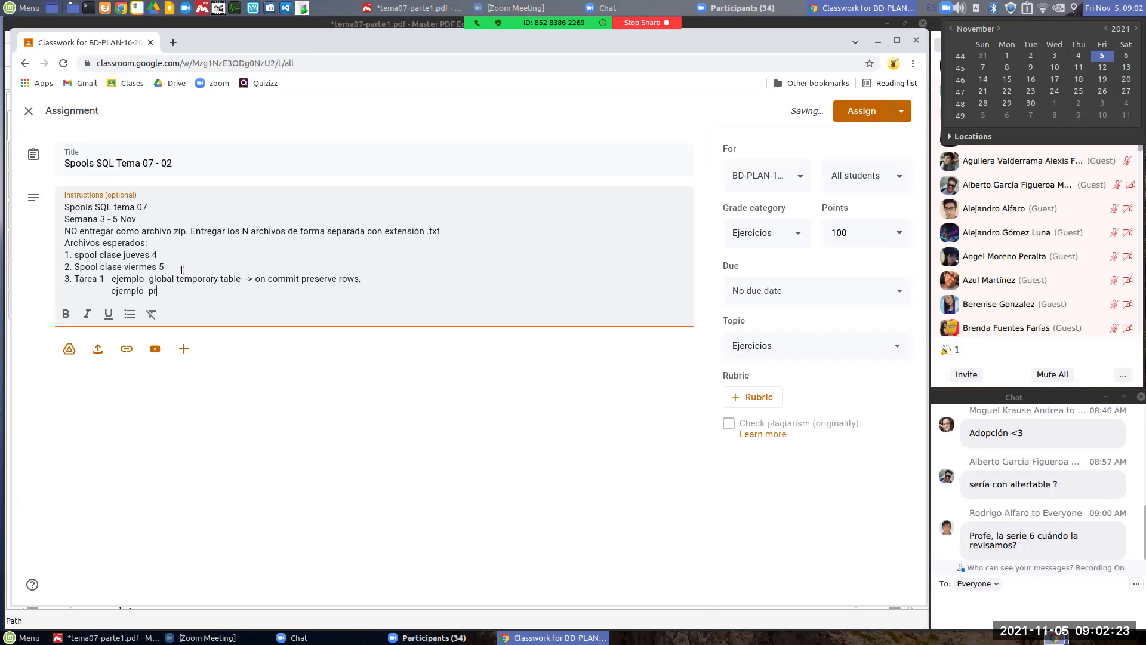
{"action": "type", "text": "ivate "}
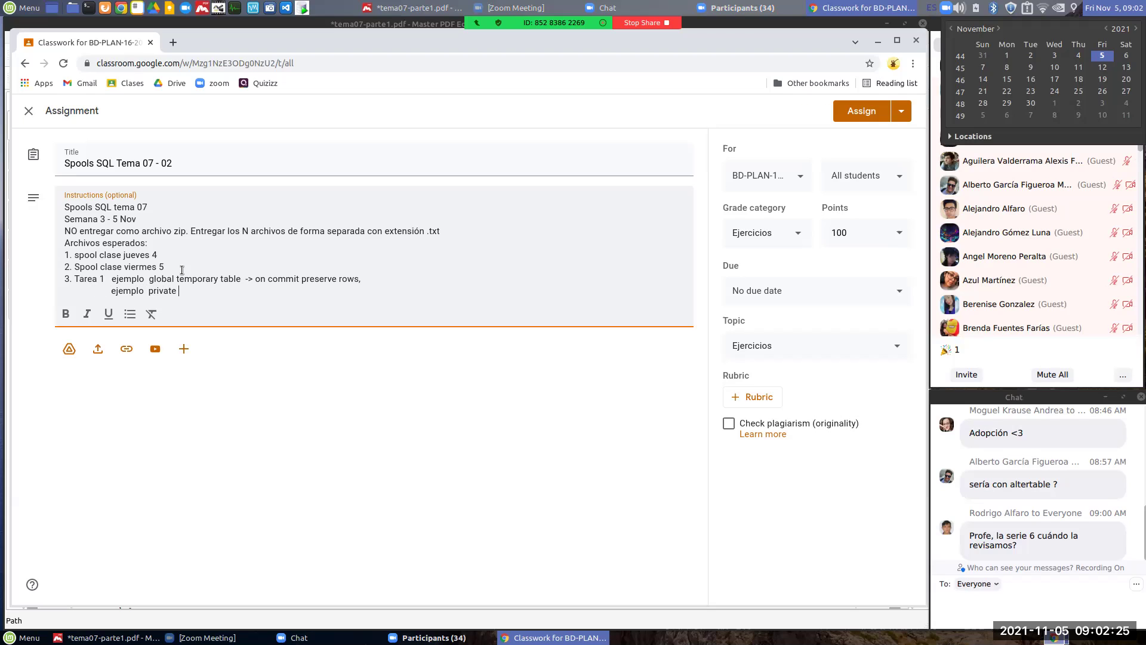
{"action": "type", "text": "temporary tabvle"}
{"action": "key", "text": "BackSpace"}
{"action": "key", "text": "BackSpace"}
{"action": "type", "text": "e ->  on commint d"}
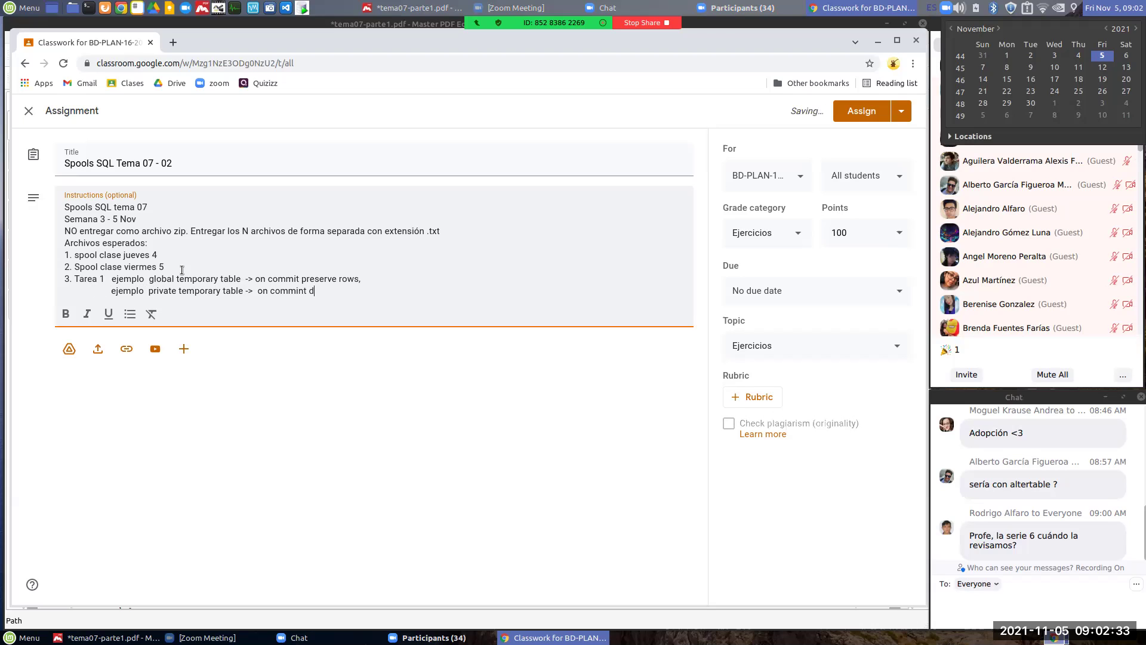
{"action": "type", "text": "rop definitio"}
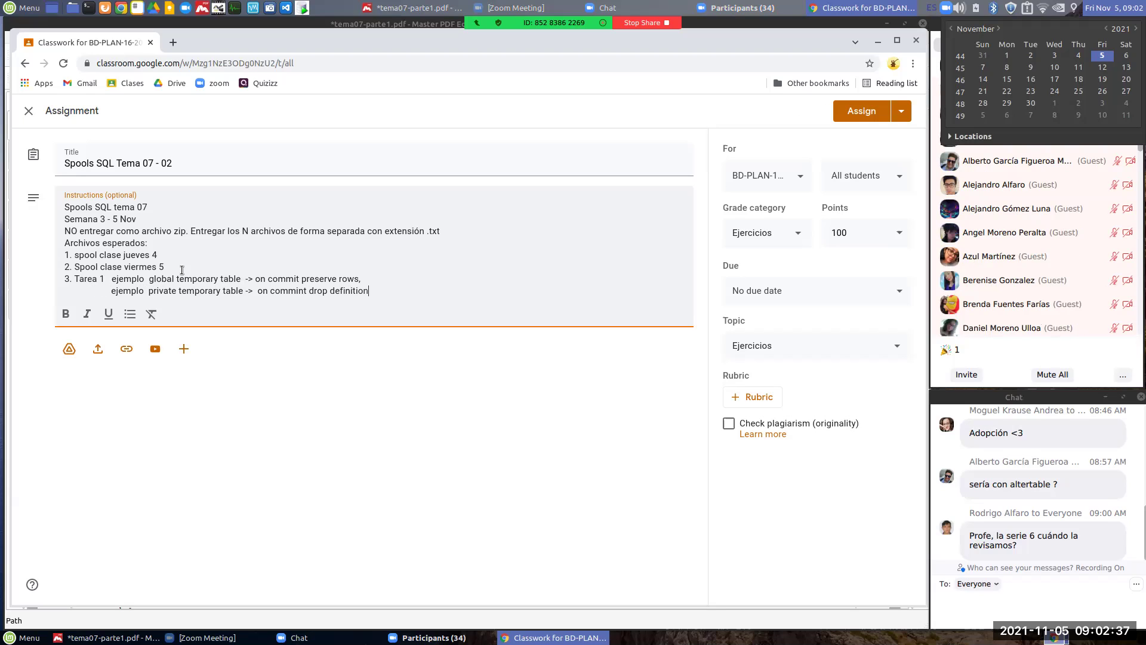
{"action": "type", "text": "n"}
Add item 4 to the expected files list as "4..Tarea 2 Ejemplo de On delete set null".
{"action": "key", "text": "Return"}
{"action": "type", "text": "3"}
{"action": "key", "text": "BackSpace"}
{"action": "type", "text": "4.."}
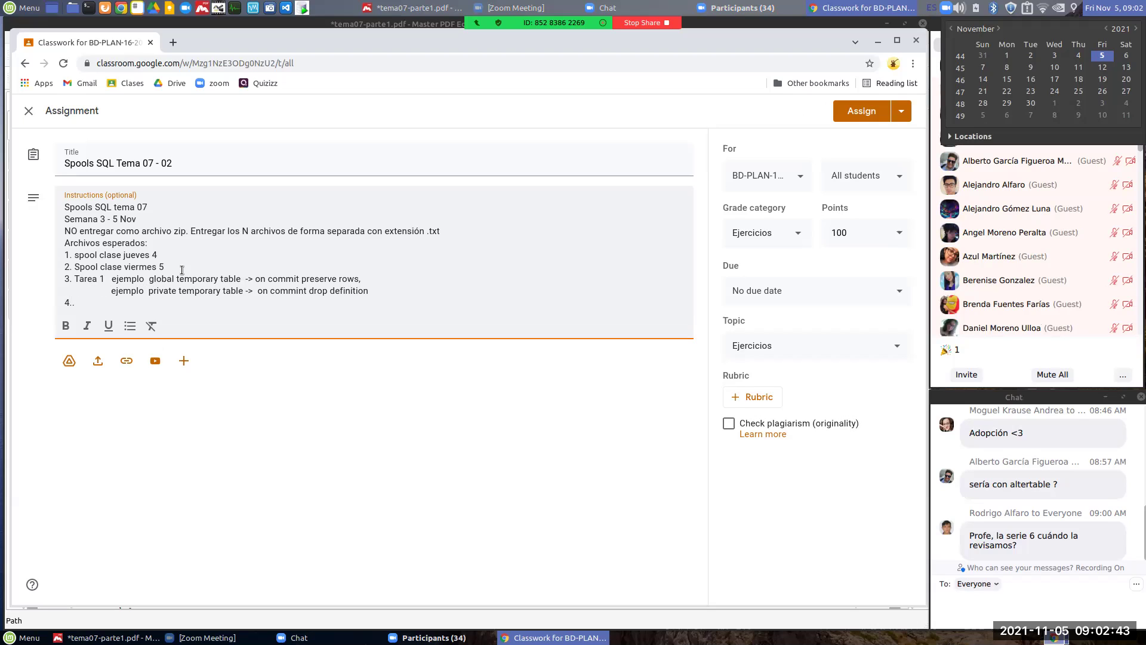
{"action": "type", "text": " Tare"}
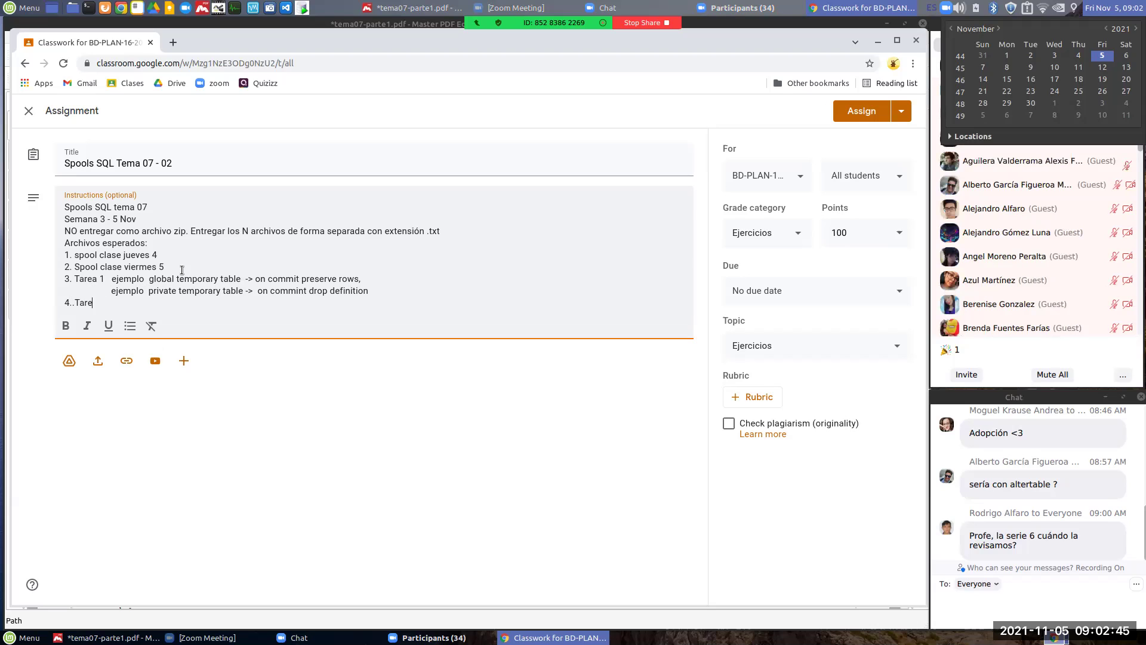
{"action": "type", "text": "a 2 "}
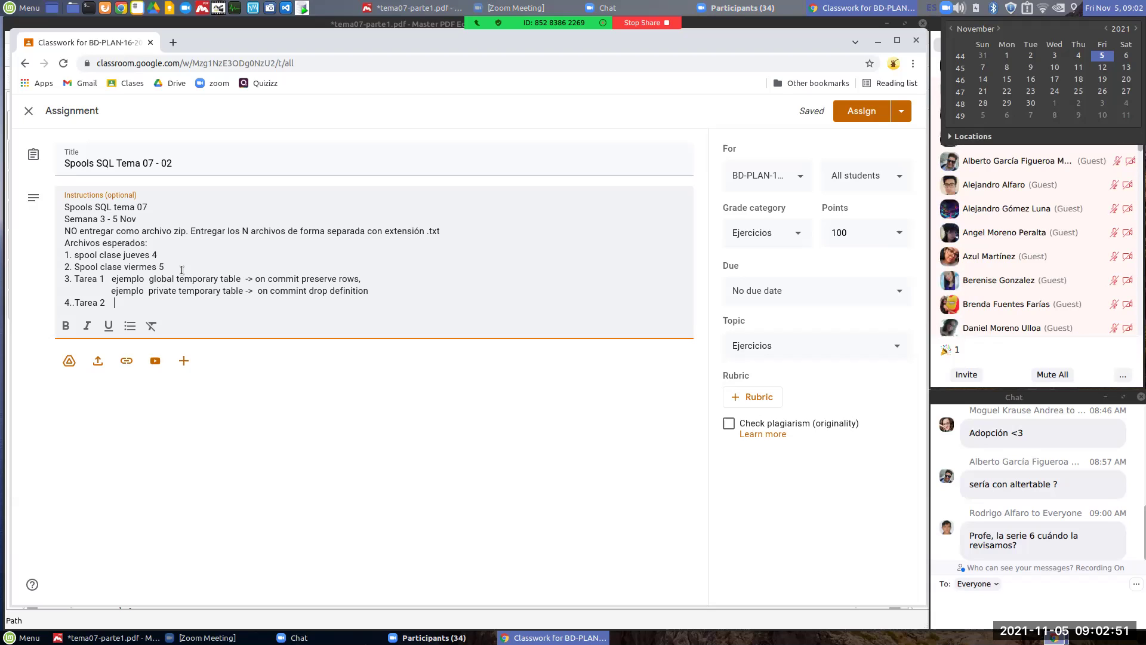
{"action": "type", "text": " delete  set null"}
{"action": "left_click", "coordinate": [117, 303]}
{"action": "type", "text": "Ejemplo de"}
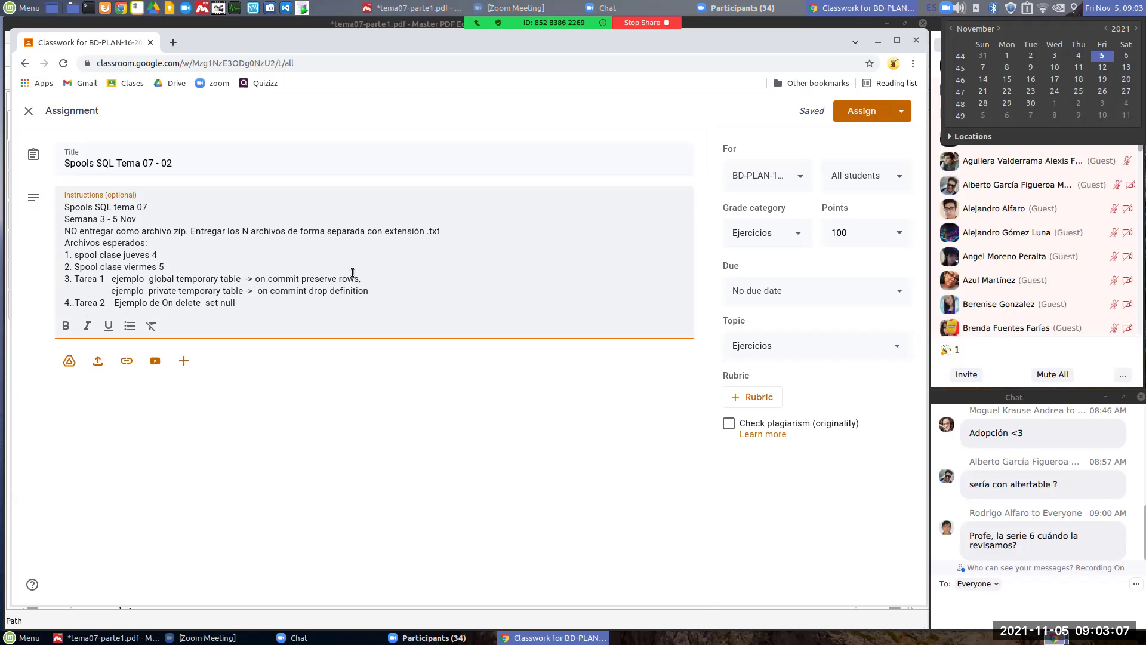
Review the Tarea 1 and Tarea 2 entries in the assignment instructions.
{"action": "left_click", "coordinate": [99, 302]}
{"action": "left_click", "coordinate": [265, 262]}
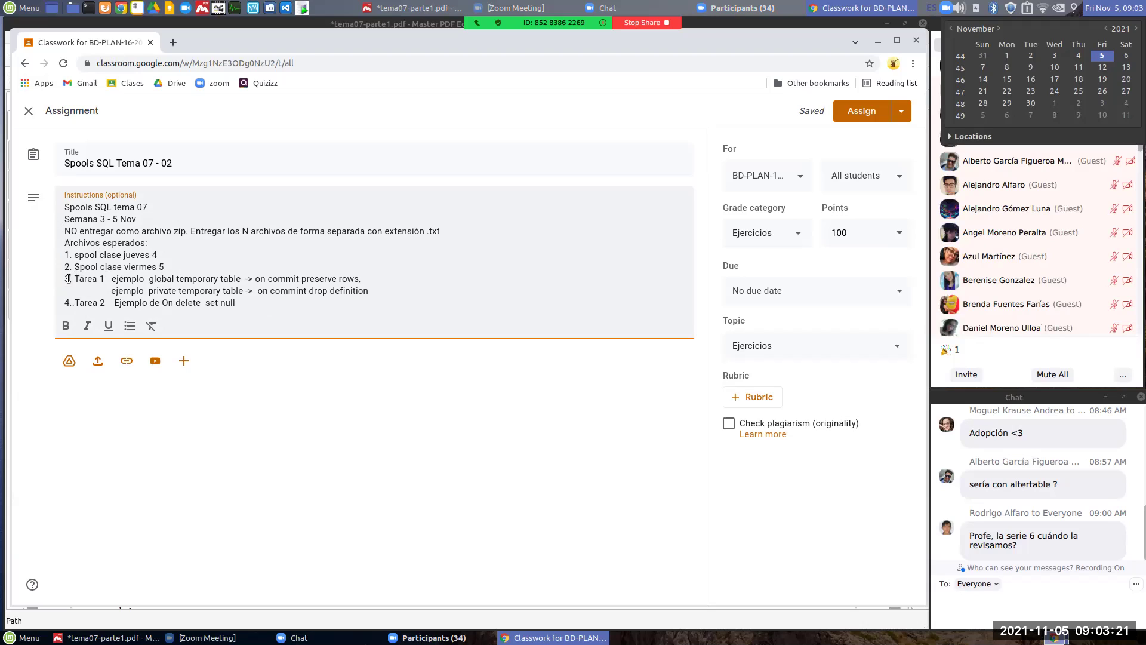
{"action": "left_click", "coordinate": [103, 304]}
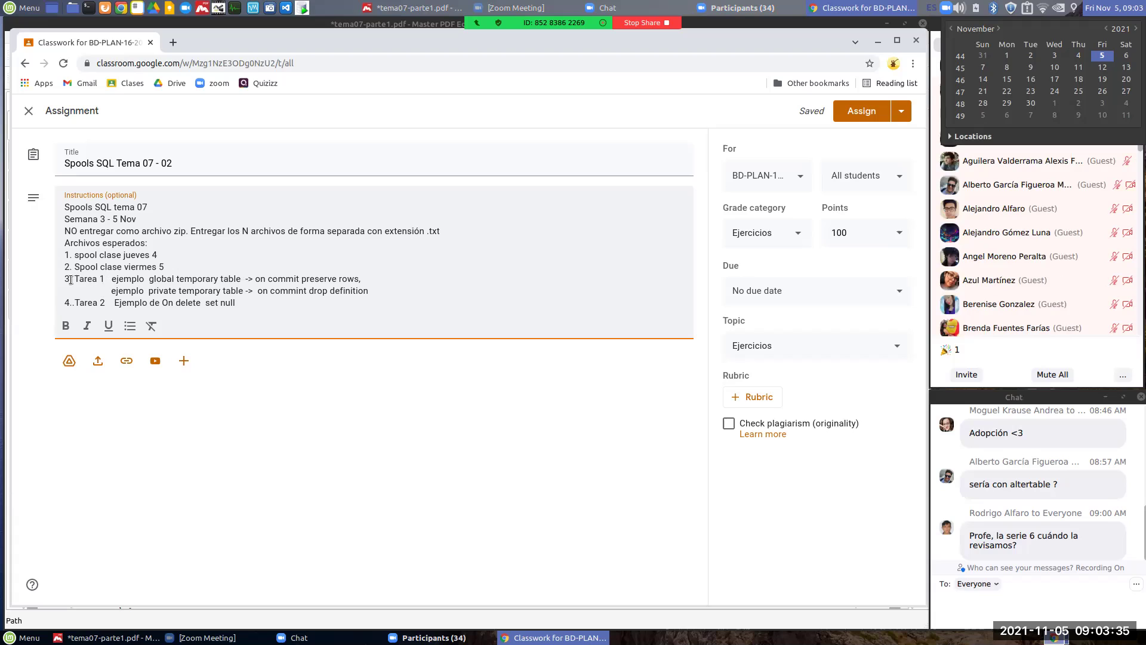
{"action": "left_click_drag", "start_coordinate": [64, 279], "coordinate": [377, 295]}
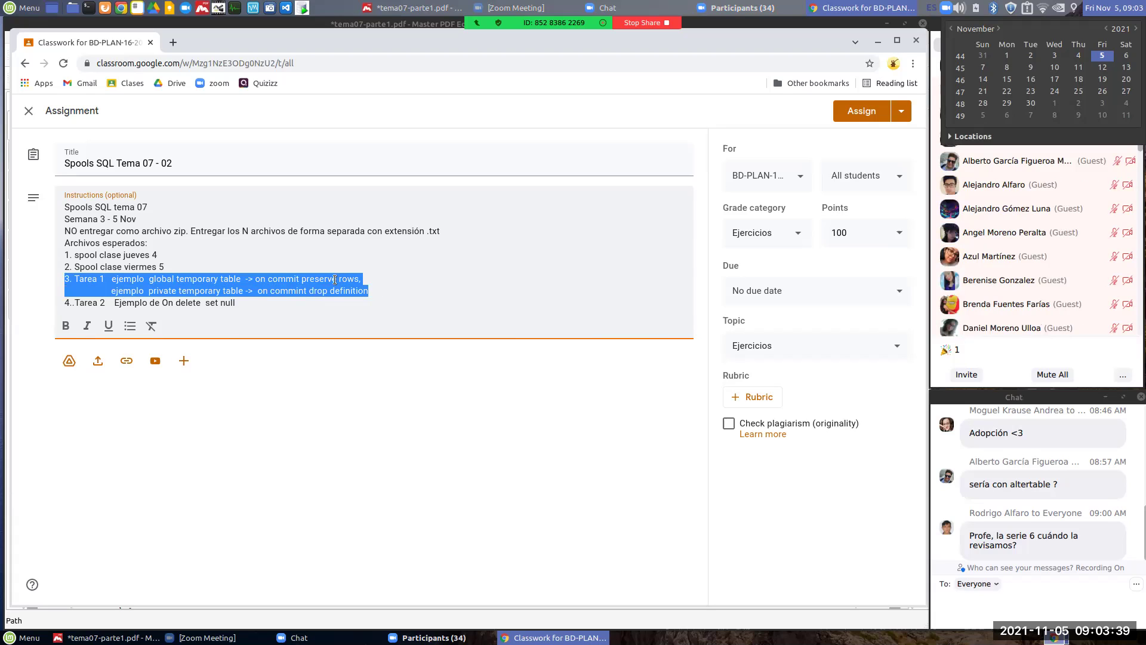
{"action": "left_click", "coordinate": [152, 277]}
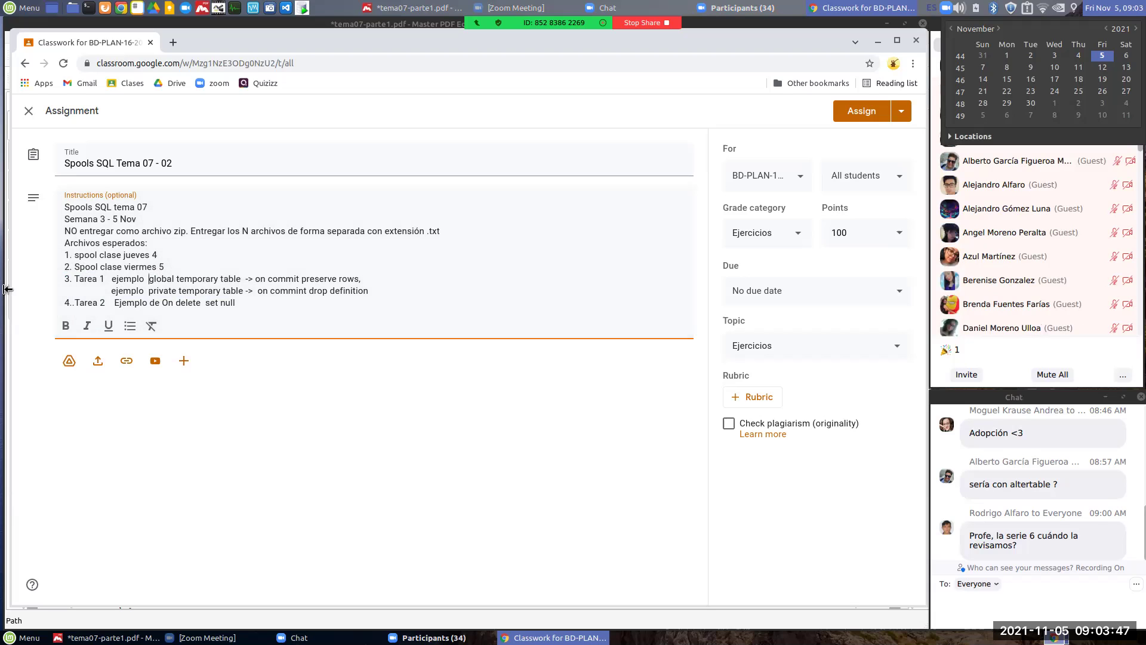
{"action": "left_click_drag", "start_coordinate": [116, 278], "coordinate": [371, 293]}
{"action": "left_click", "coordinate": [406, 277]}
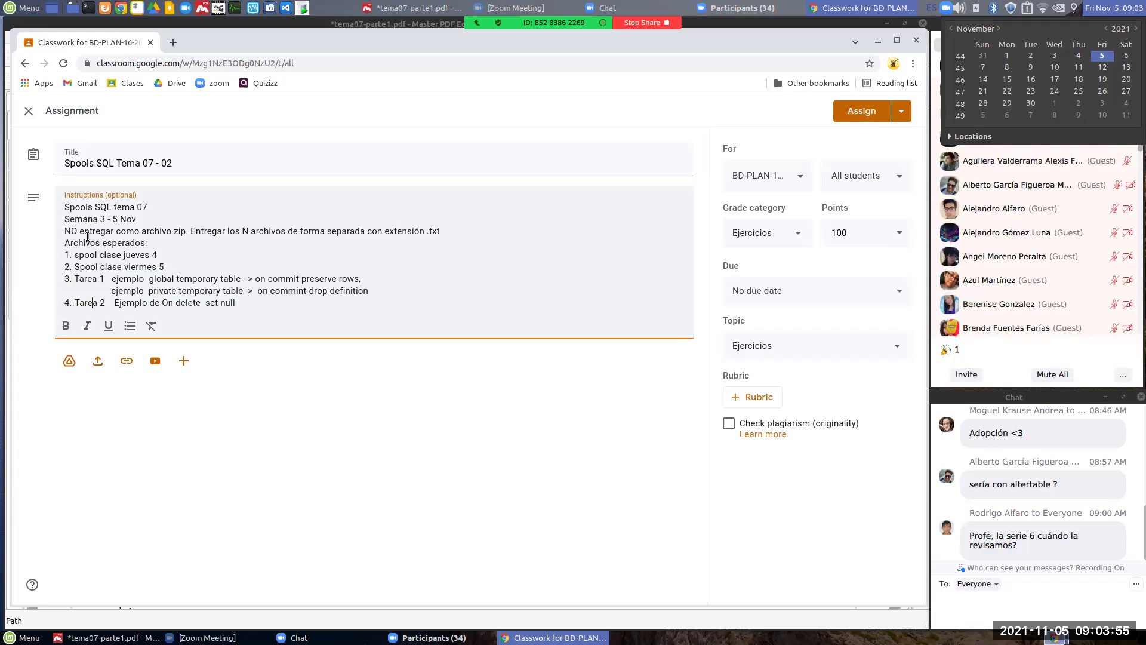
{"action": "left_click", "coordinate": [92, 302]}
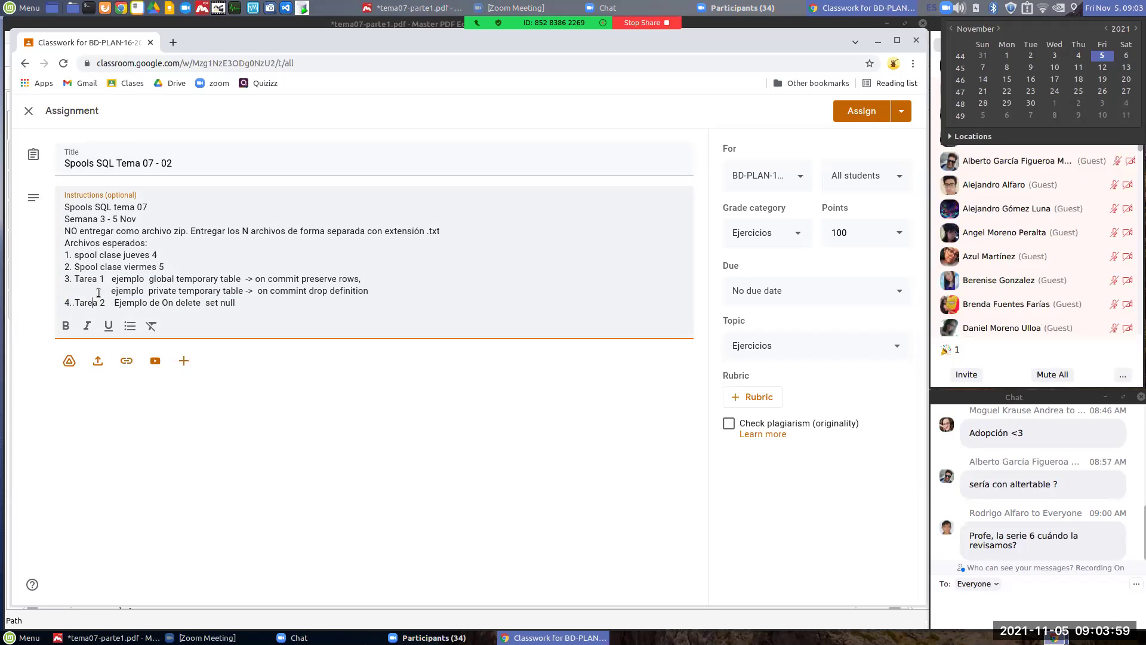
Re-enter the number 2 in the Tarea 2 entry of the expected files list.
{"action": "left_click_drag", "start_coordinate": [353, 279], "coordinate": [50, 290]}
{"action": "left_click_drag", "start_coordinate": [235, 303], "coordinate": [60, 219]}
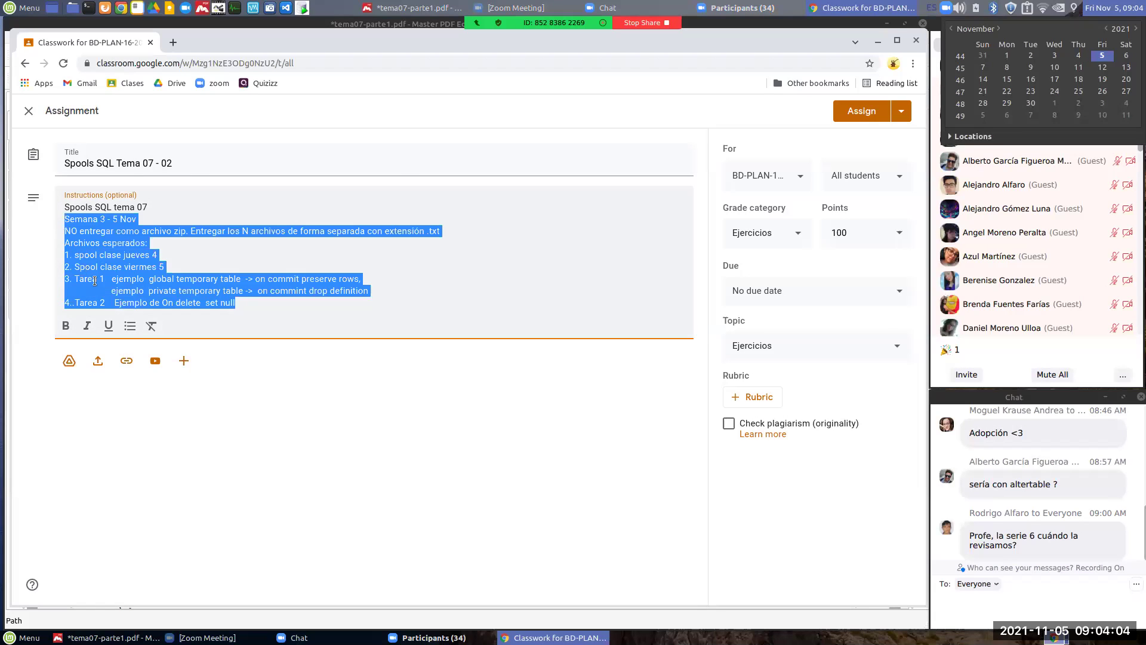
{"action": "left_click", "coordinate": [118, 235]}
{"action": "left_click", "coordinate": [102, 302]}
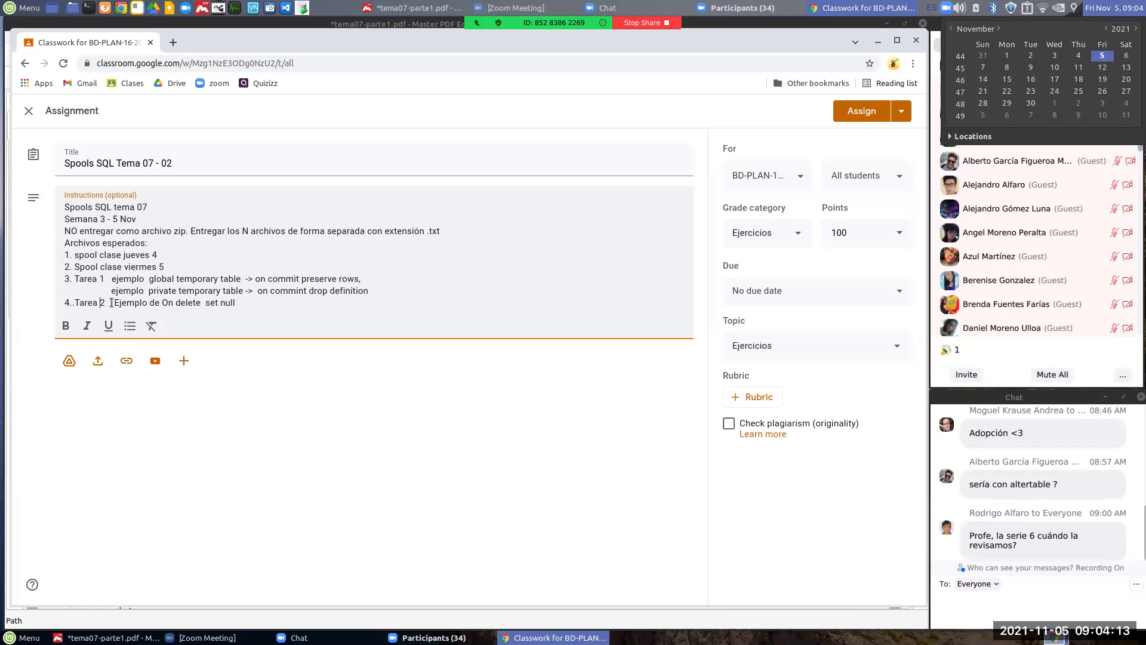
{"action": "key", "text": "Delete"}
{"action": "type", "text": "1"}
{"action": "key", "text": "BackSpace"}
{"action": "type", "text": "2"}
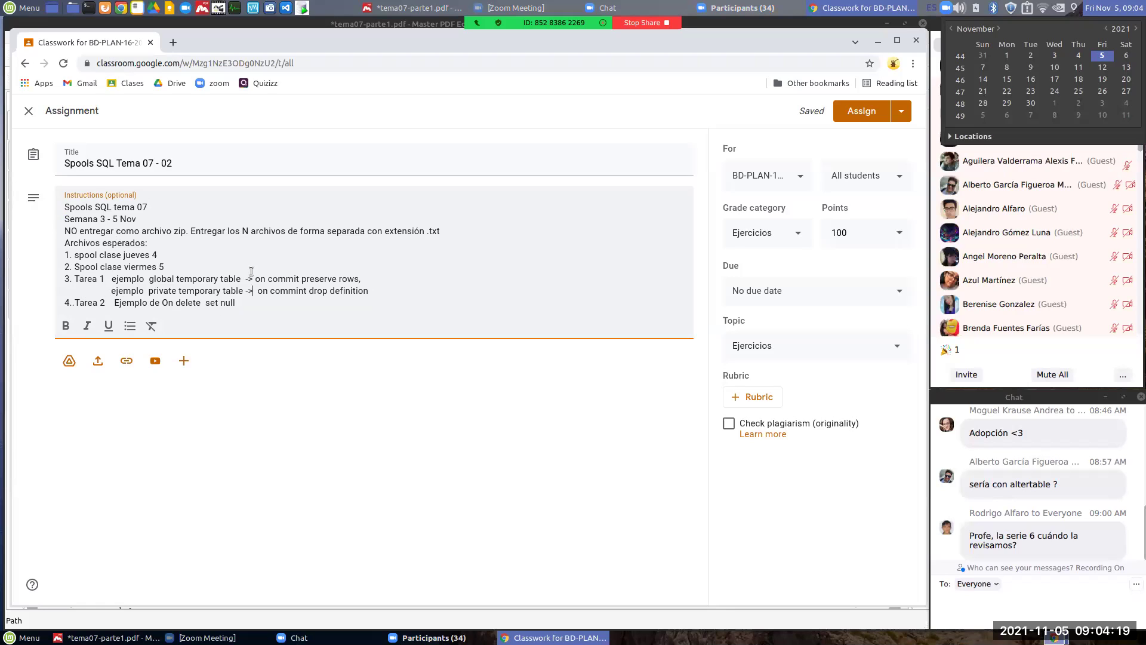
{"action": "left_click", "coordinate": [338, 460]}
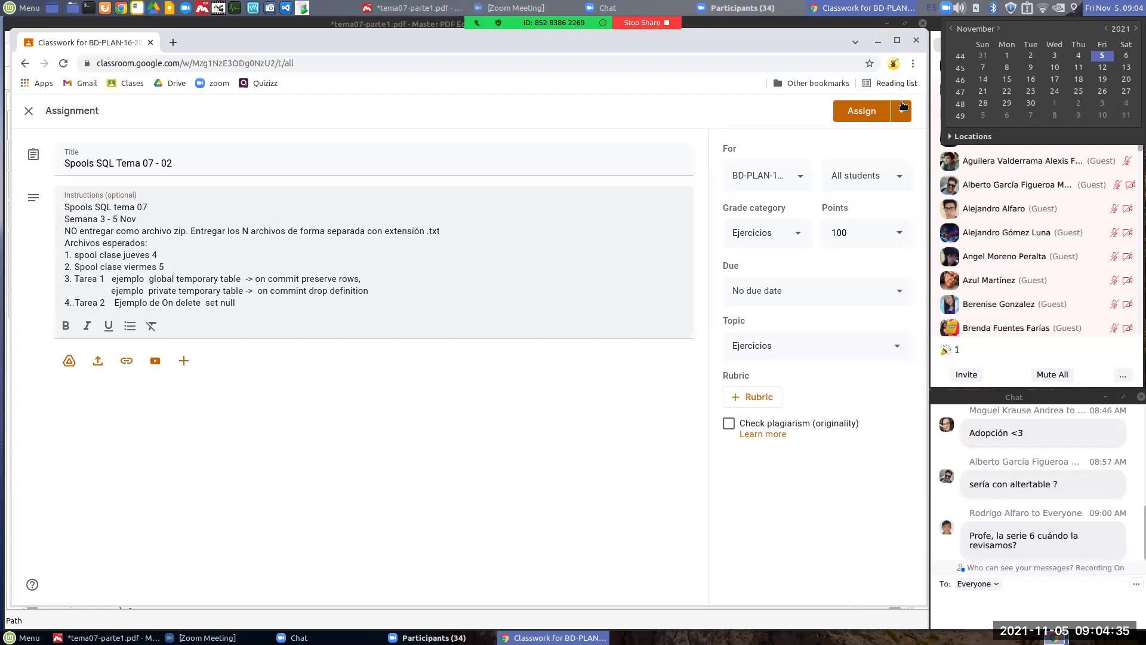
{"action": "left_click", "coordinate": [339, 149]}
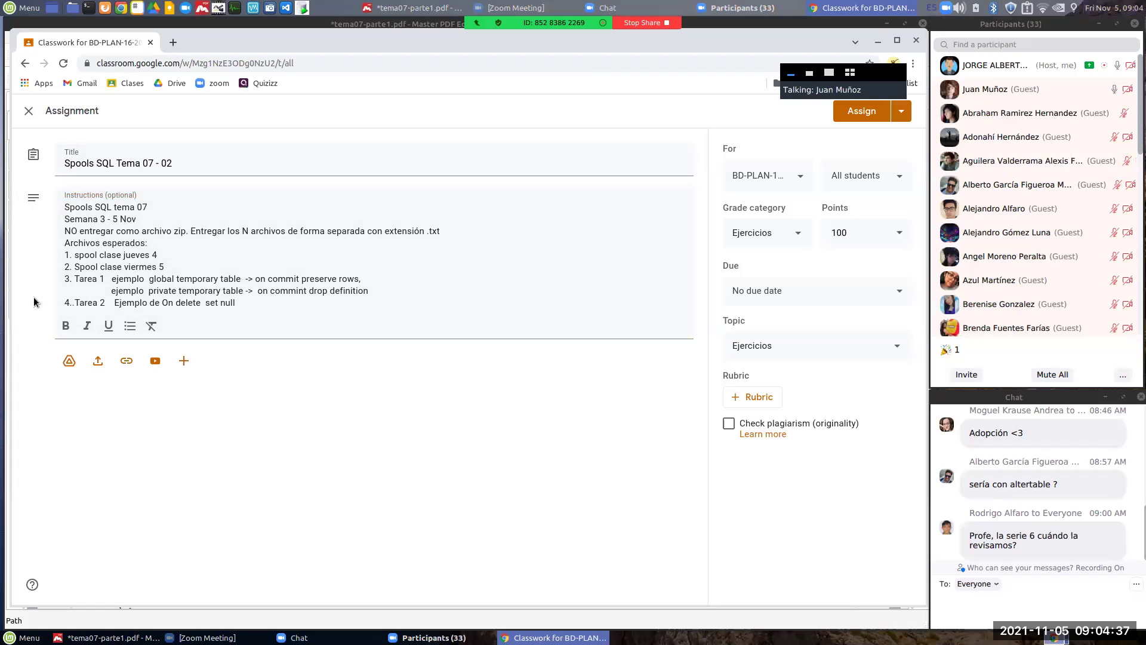
Leave a blank line after the expected files list and add the file naming pattern "bd-05-<iniciales>-mm-dd-tNN.txt".
{"action": "left_click", "coordinate": [245, 299]}
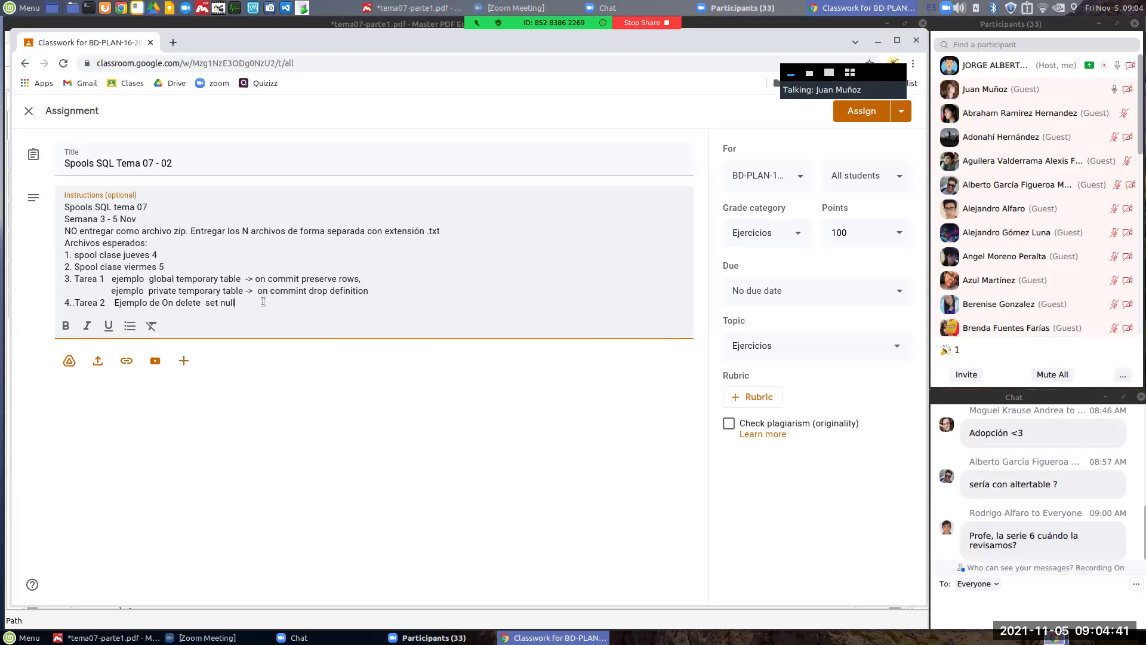
{"action": "key", "text": "Return"}
{"action": "key", "text": "Return"}
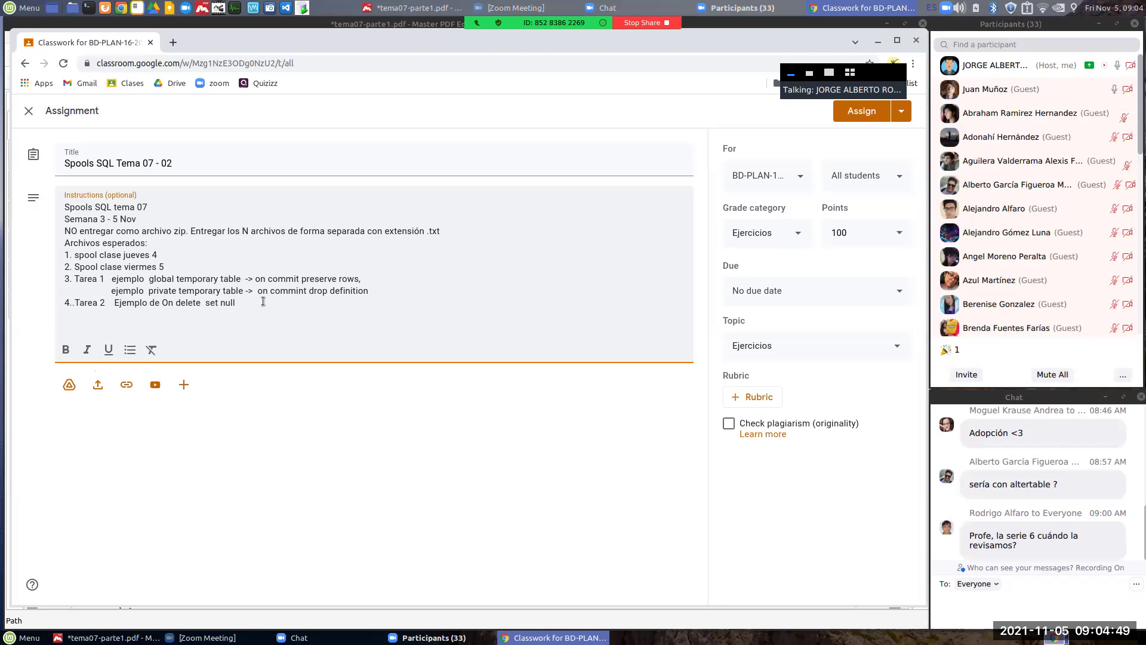
{"action": "type", "text": "bd-05-"}
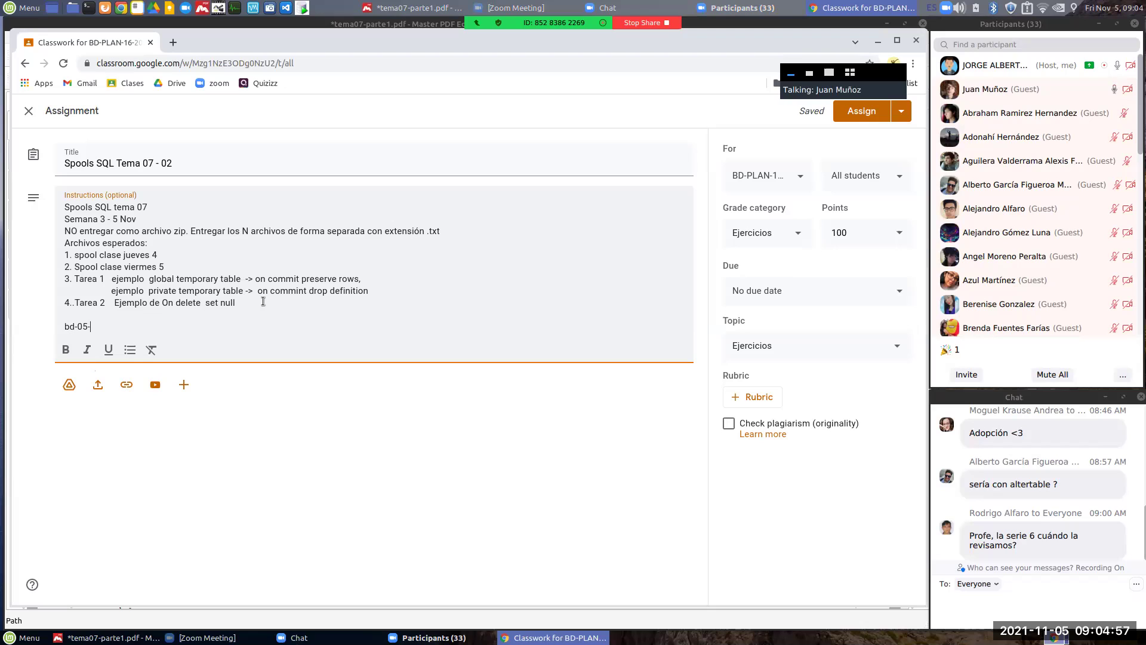
{"action": "type", "text": "<iniciales>"}
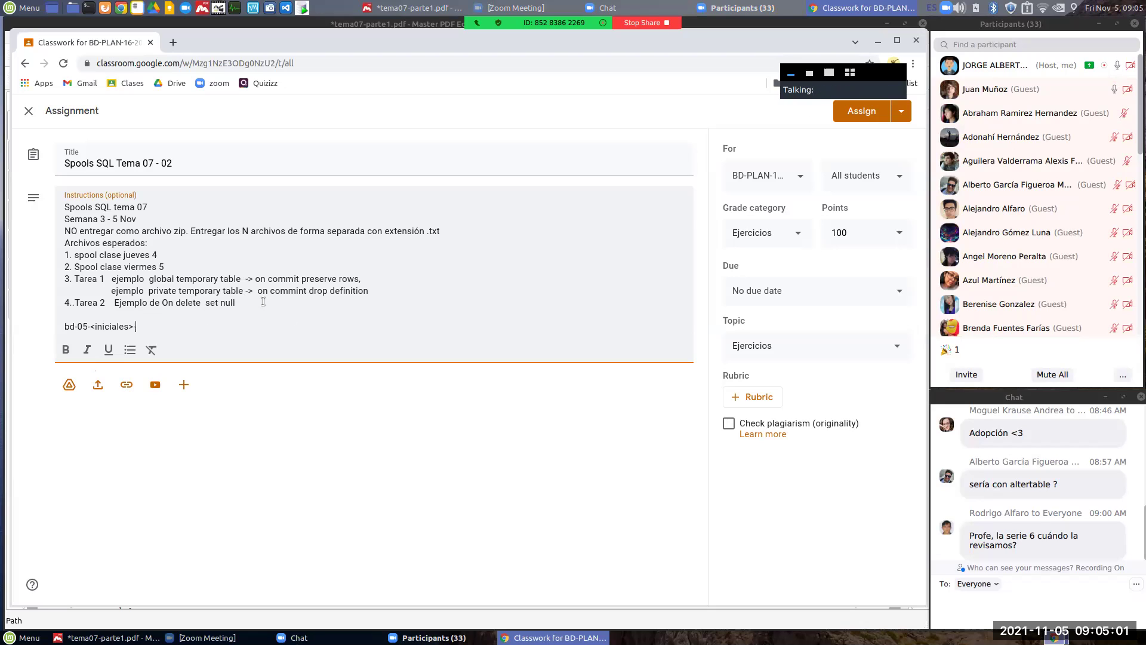
{"action": "type", "text": "-mm-dd-"}
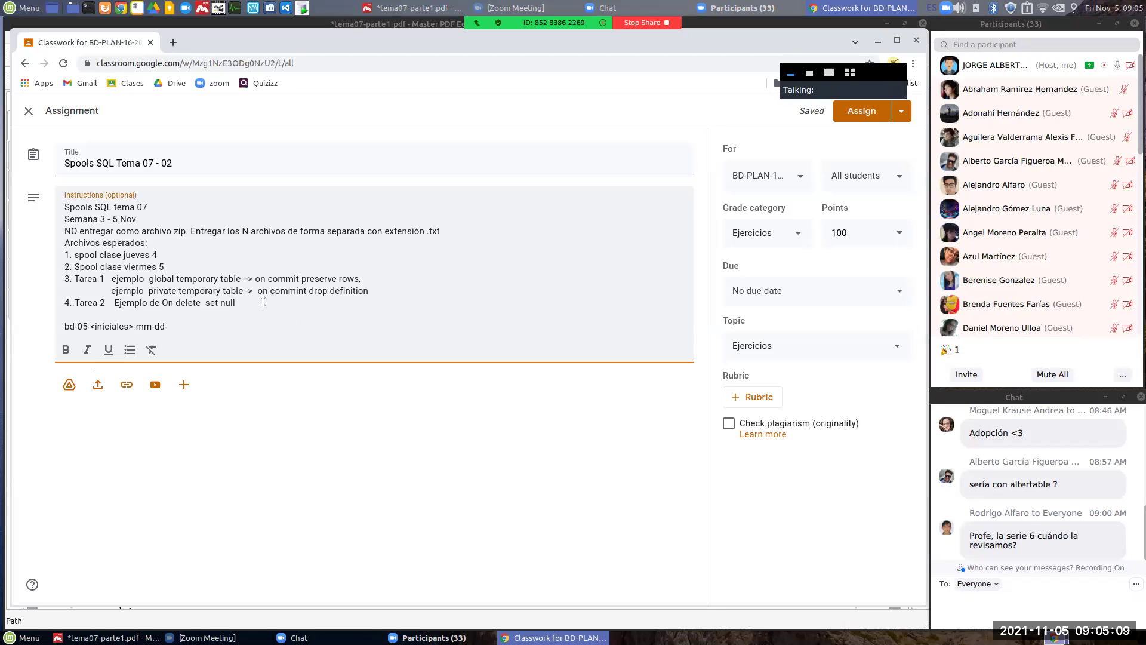
{"action": "type", "text": "tx"}
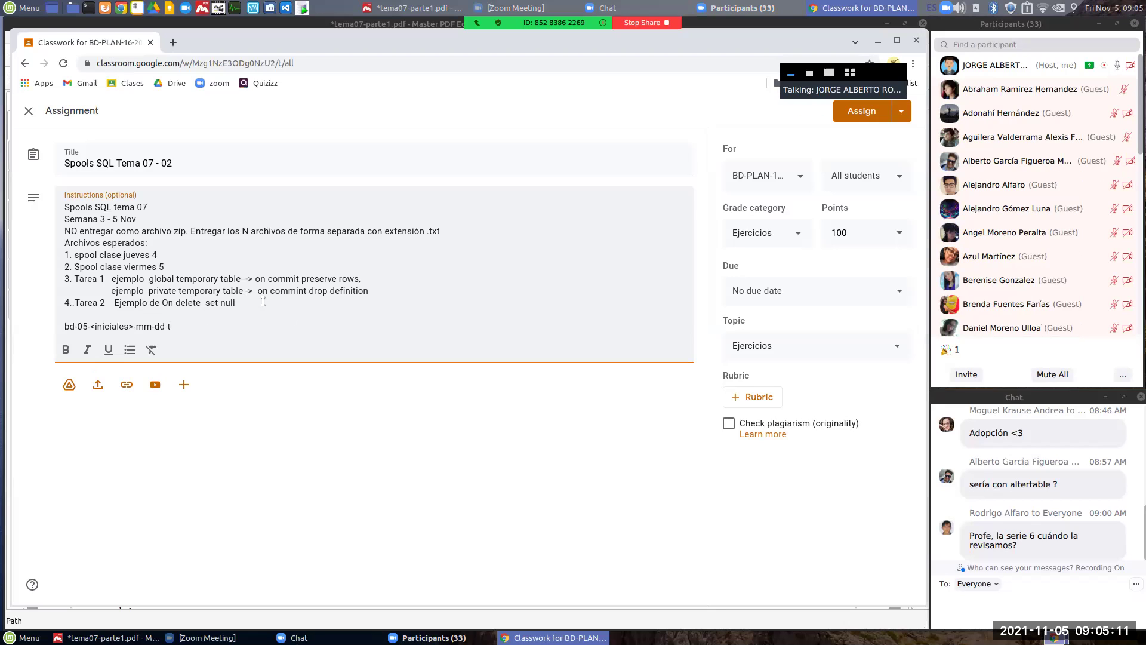
{"action": "key", "text": "BackSpace"}
{"action": "type", "text": "NN.txt"}
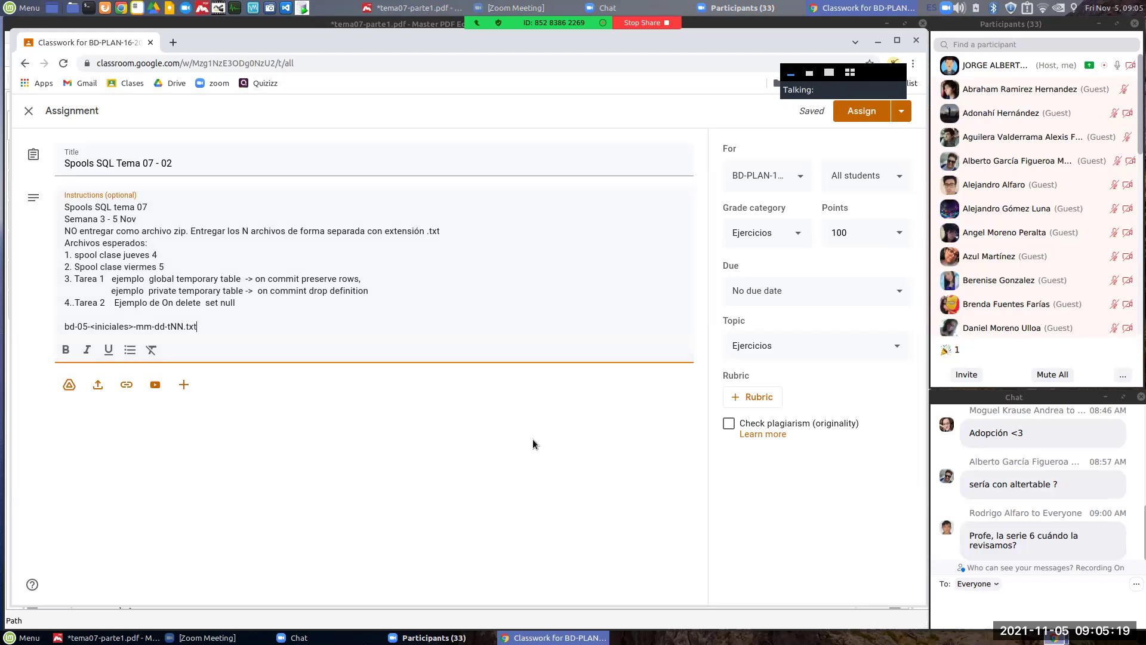
Check the available grade categories and keep Ejercicios for the assignment.
{"action": "left_click", "coordinate": [979, 561]}
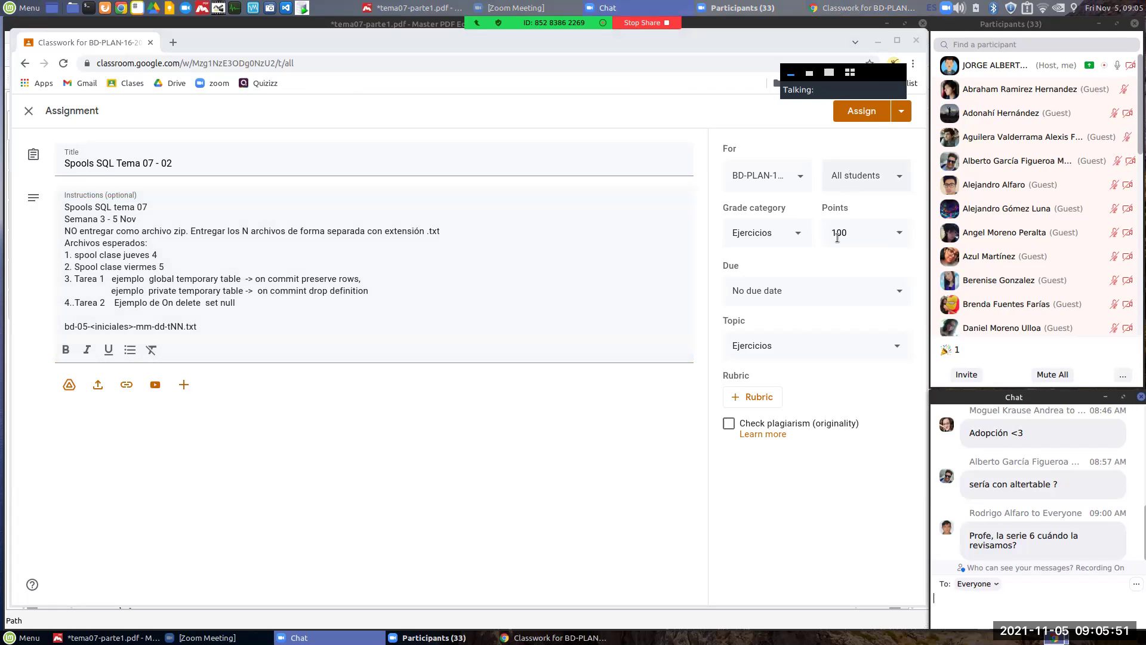
{"action": "left_click", "coordinate": [761, 234]}
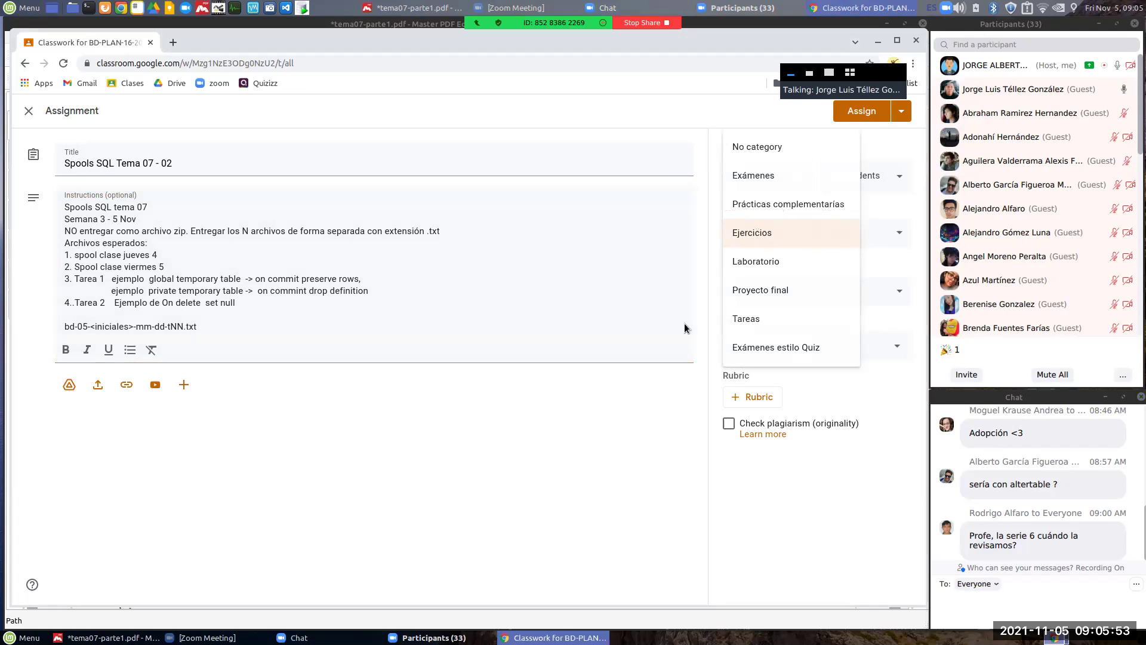
{"action": "left_click", "coordinate": [765, 230]}
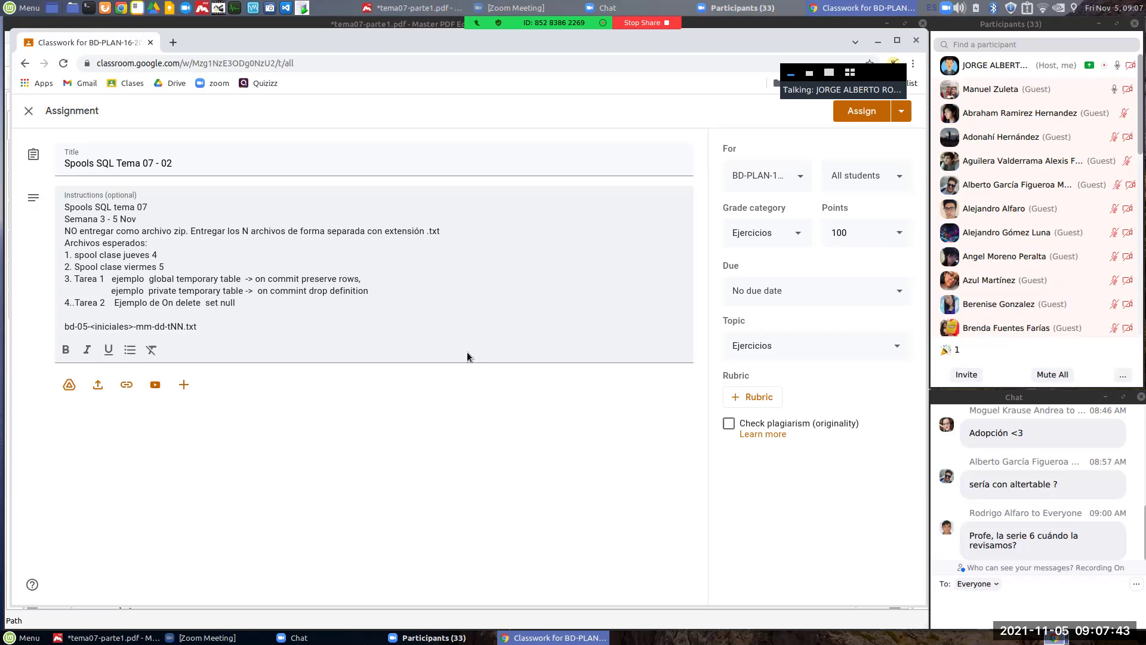
Set the due date to Nov 9, 2021 at 11:59 PM and publish the assignment to all students.
{"action": "left_click", "coordinate": [779, 294]}
{"action": "left_click", "coordinate": [776, 337]}
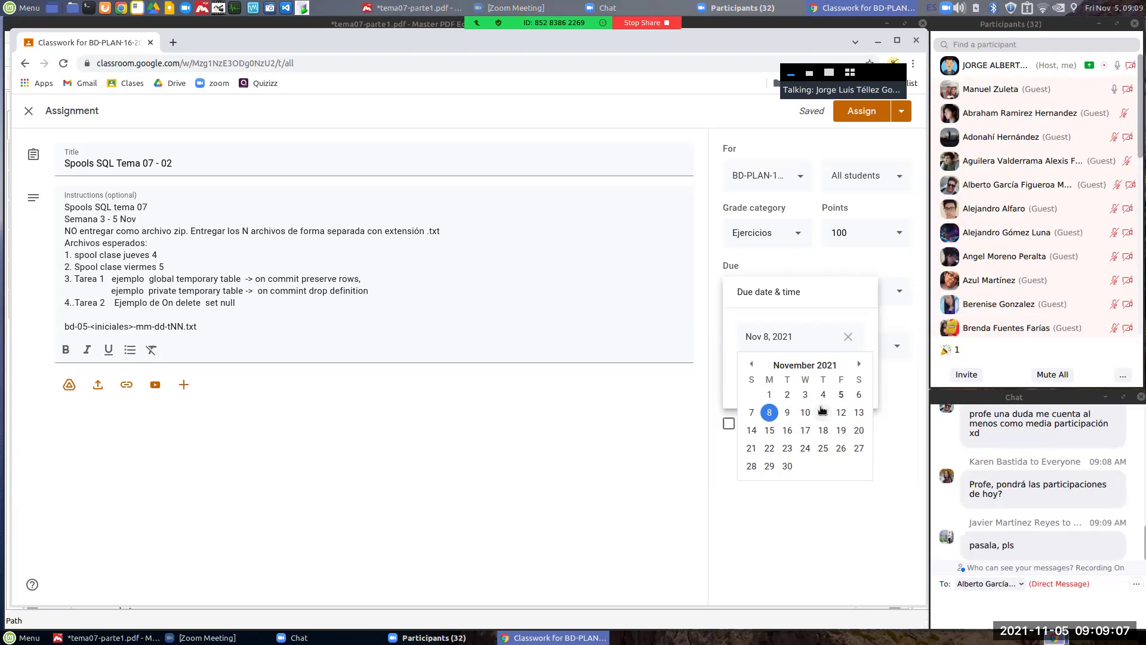
{"action": "left_click", "coordinate": [788, 413]}
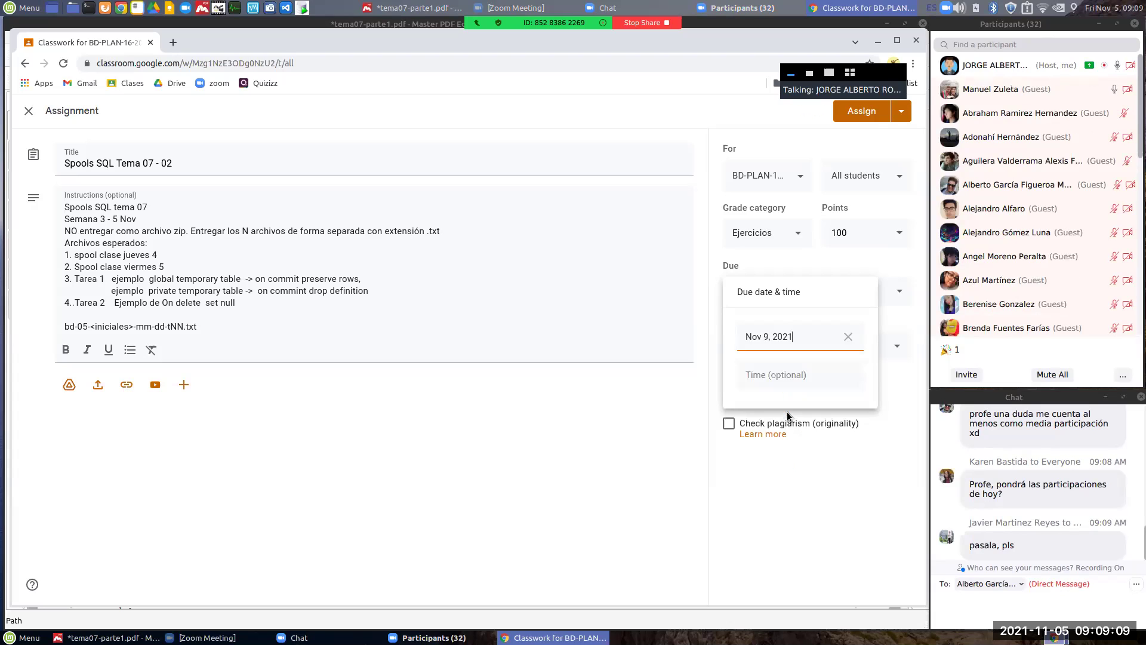
{"action": "left_click", "coordinate": [758, 375]}
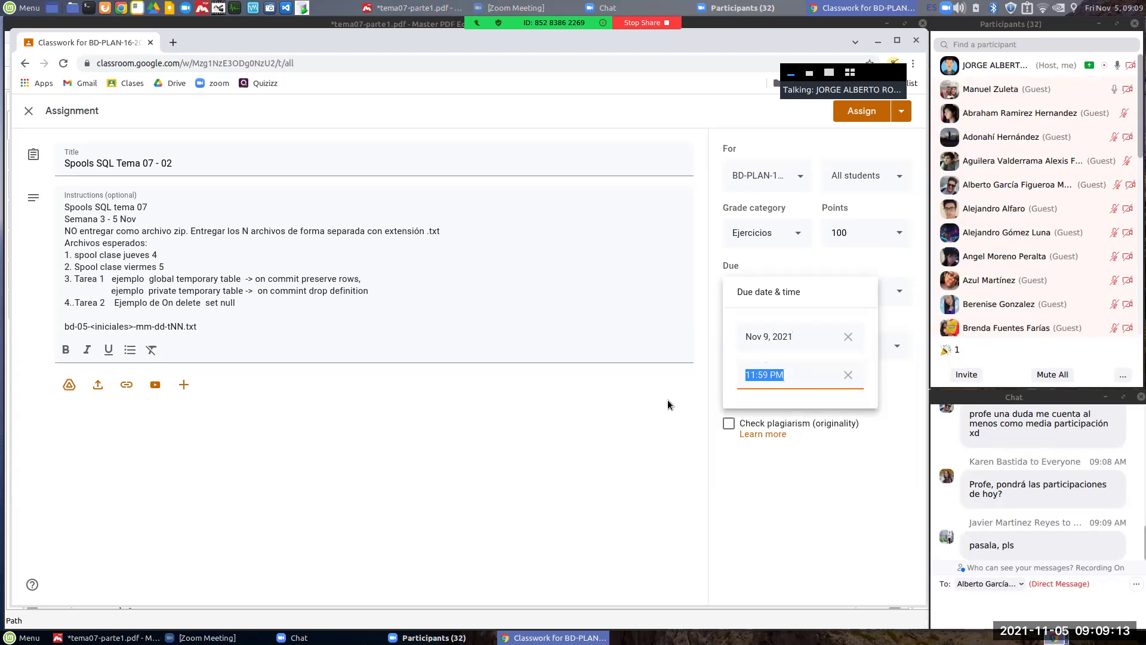
{"action": "key", "text": "Return"}
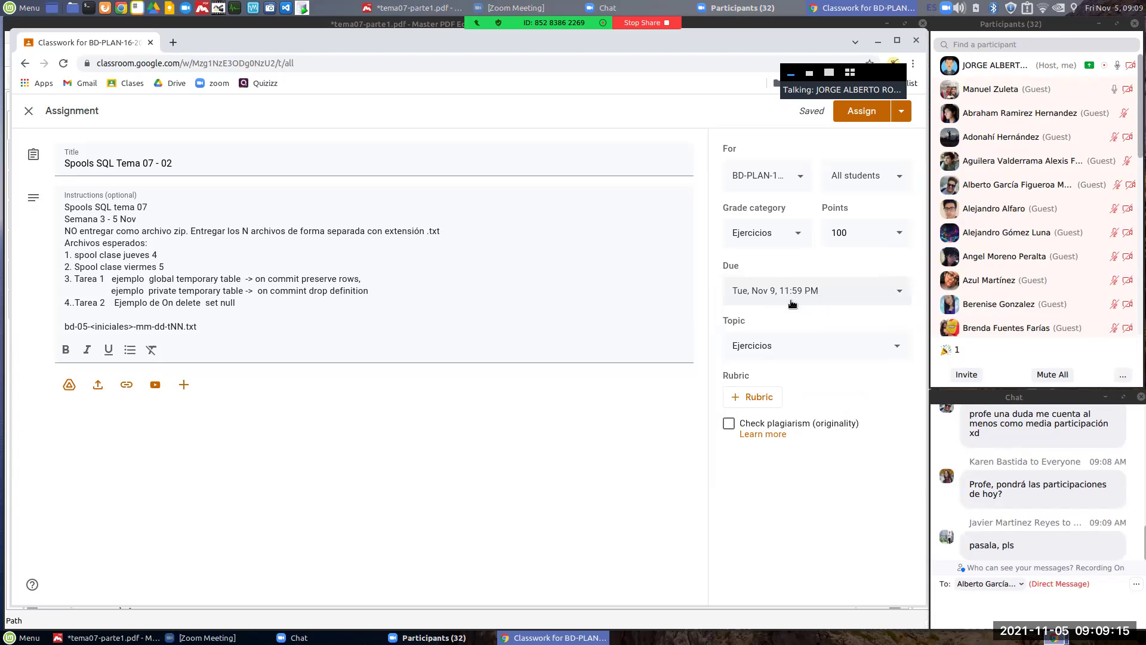
{"action": "left_click", "coordinate": [863, 113]}
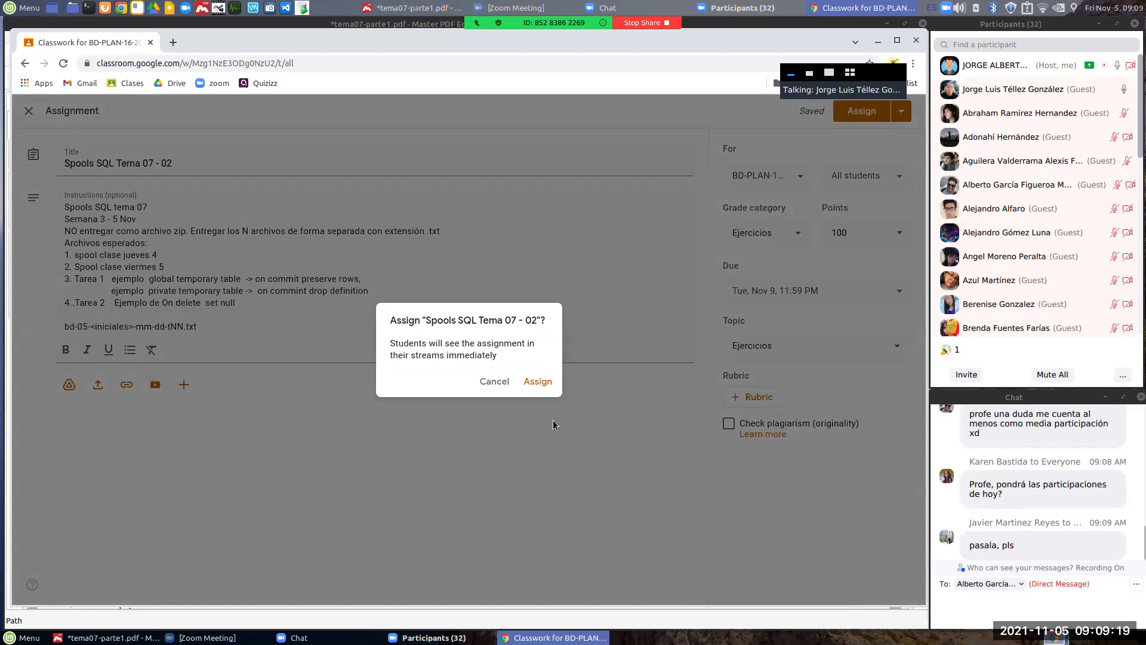
{"action": "left_click", "coordinate": [539, 383]}
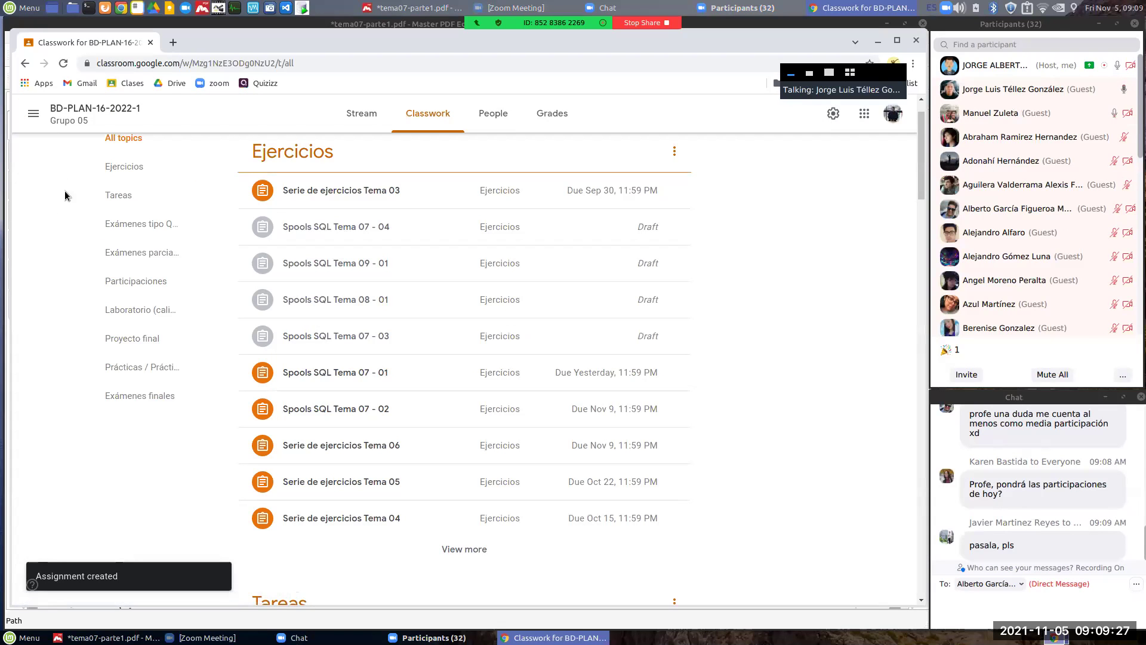
Switch to the Zoom meeting chat and set its recipient to everyone in the meeting.
{"action": "left_click", "coordinate": [985, 584]}
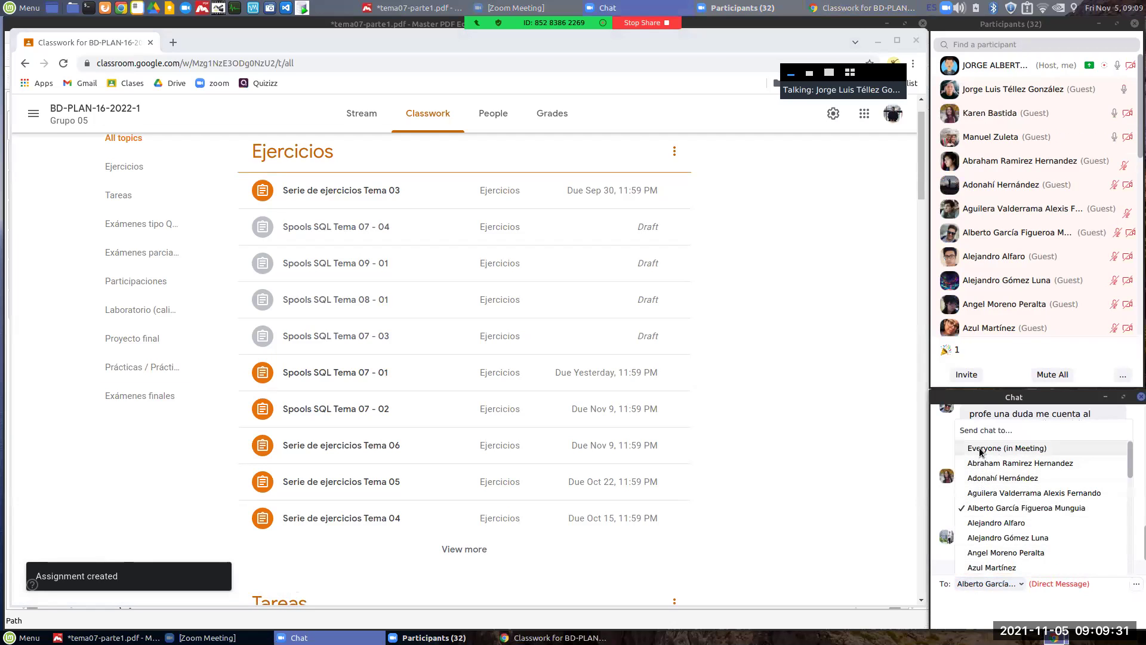
{"action": "left_click", "coordinate": [991, 448]}
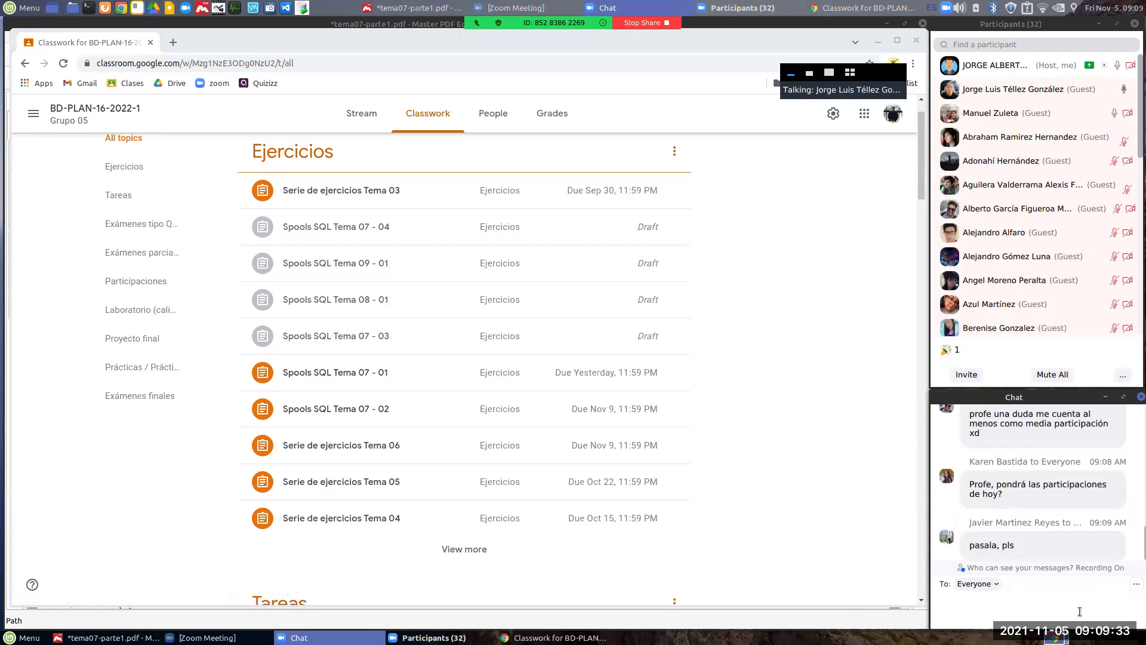
Find the Participaciones assignment in the Classroom coursework of BD-PLAN-16-2022-1 and open its student work.
{"action": "scroll", "coordinate": [142, 265], "scroll_direction": "up", "scroll_amount": 2}
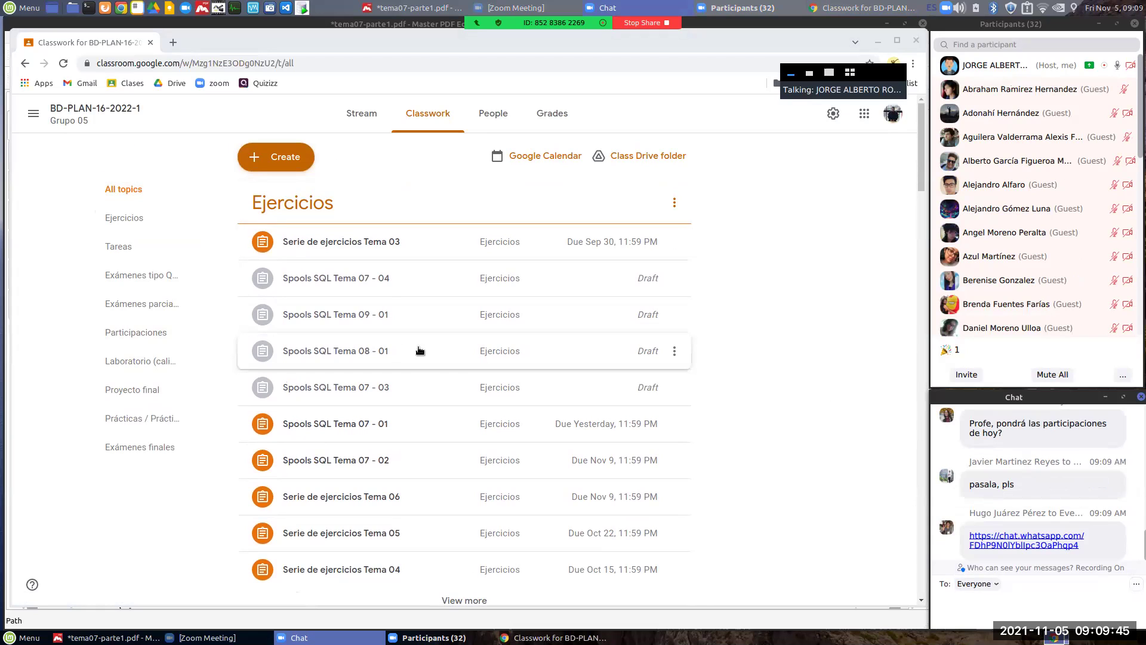
{"action": "scroll", "coordinate": [75, 248], "scroll_direction": "down", "scroll_amount": 1}
{"action": "scroll", "coordinate": [75, 247], "scroll_direction": "up", "scroll_amount": 1}
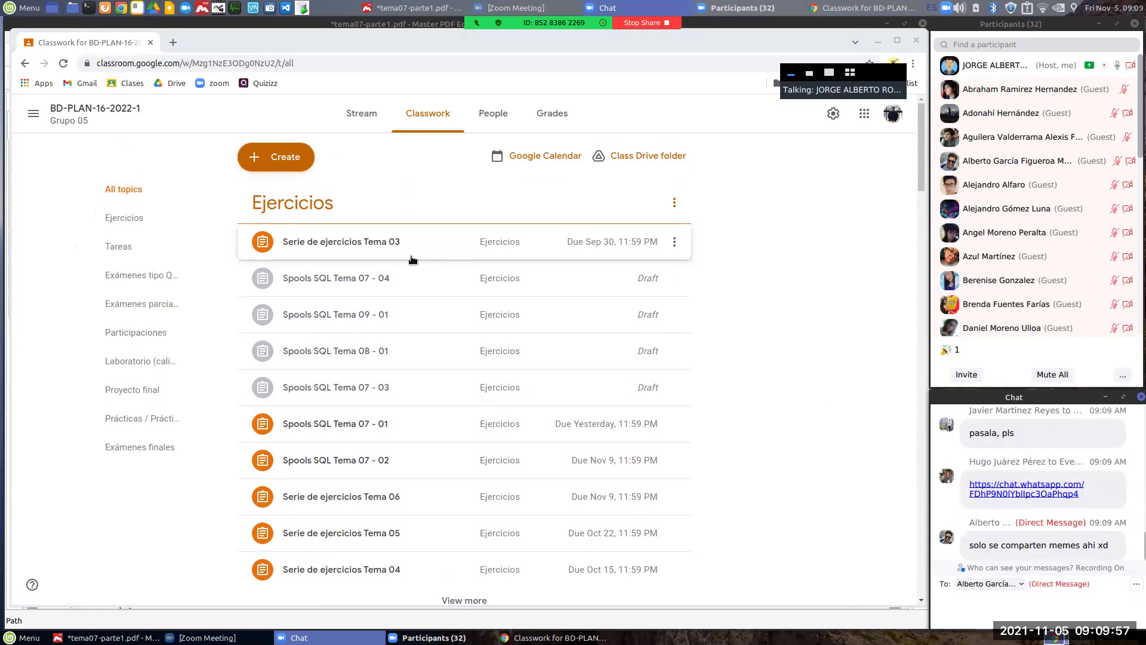
{"action": "scroll", "coordinate": [411, 257], "scroll_direction": "down", "scroll_amount": 2}
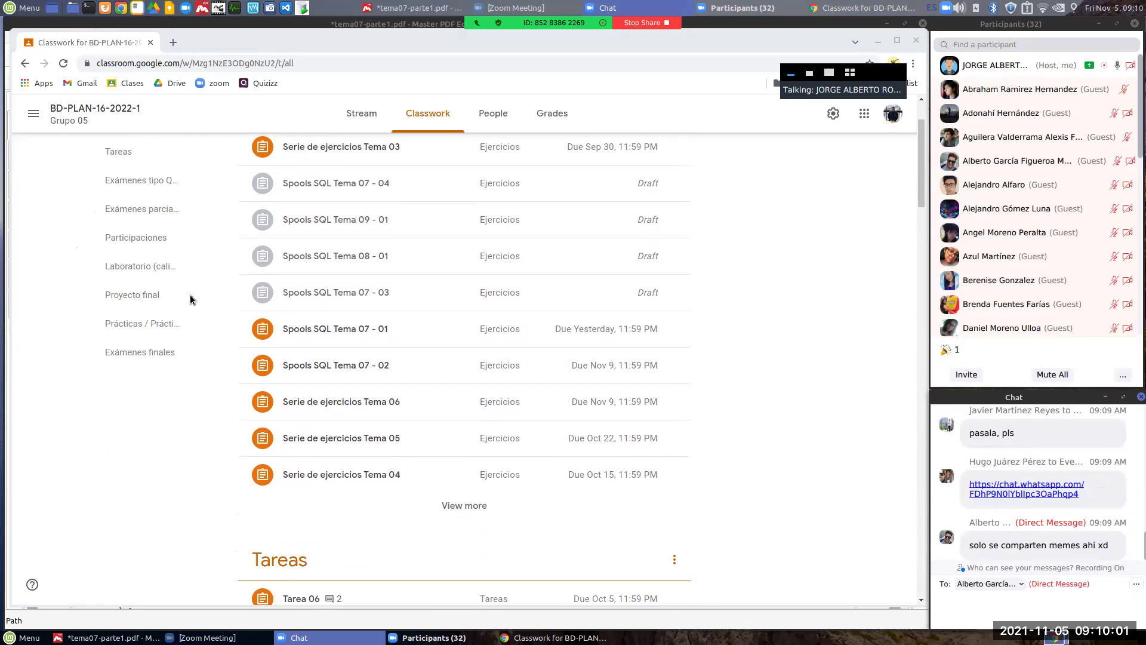
{"action": "scroll", "coordinate": [210, 305], "scroll_direction": "up", "scroll_amount": 2}
{"action": "left_click", "coordinate": [70, 111]}
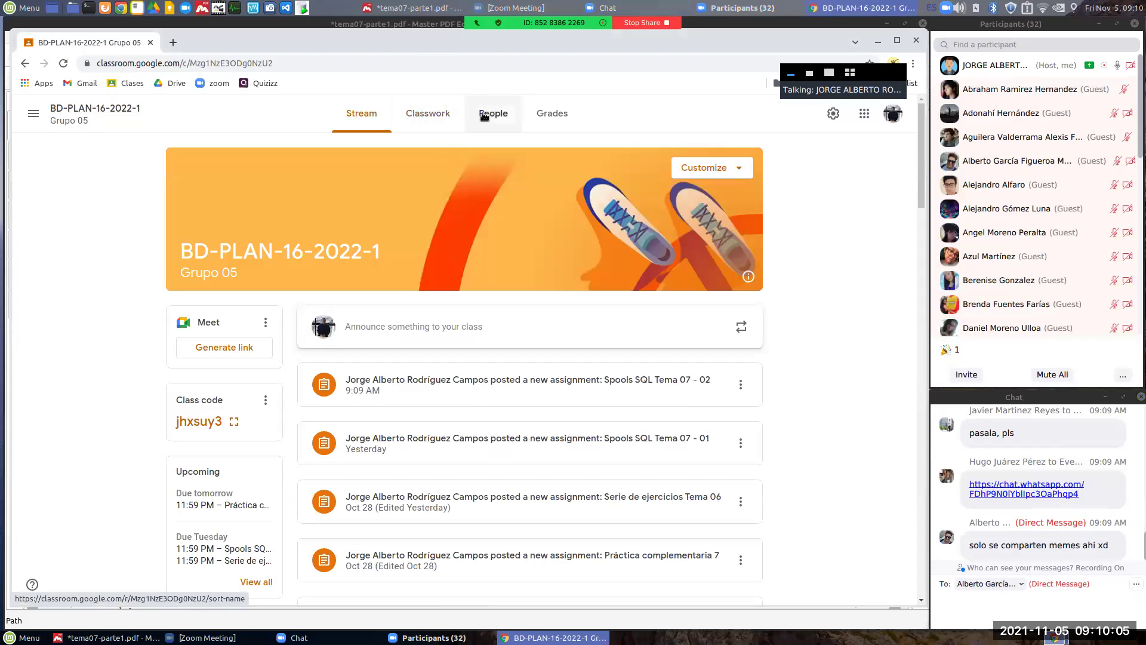
{"action": "left_click", "coordinate": [425, 118]}
{"action": "scroll", "coordinate": [375, 402], "scroll_direction": "down", "scroll_amount": 18}
{"action": "scroll", "coordinate": [364, 382], "scroll_direction": "down", "scroll_amount": 15}
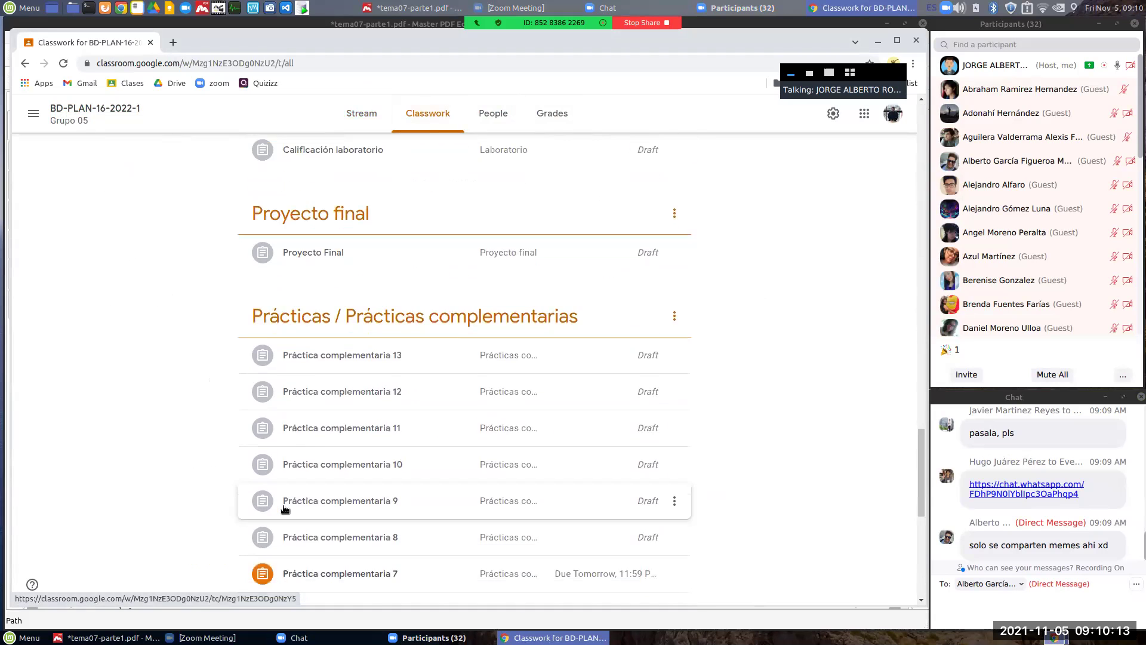
{"action": "scroll", "coordinate": [296, 454], "scroll_direction": "up", "scroll_amount": 4}
{"action": "scroll", "coordinate": [355, 430], "scroll_direction": "down", "scroll_amount": 1}
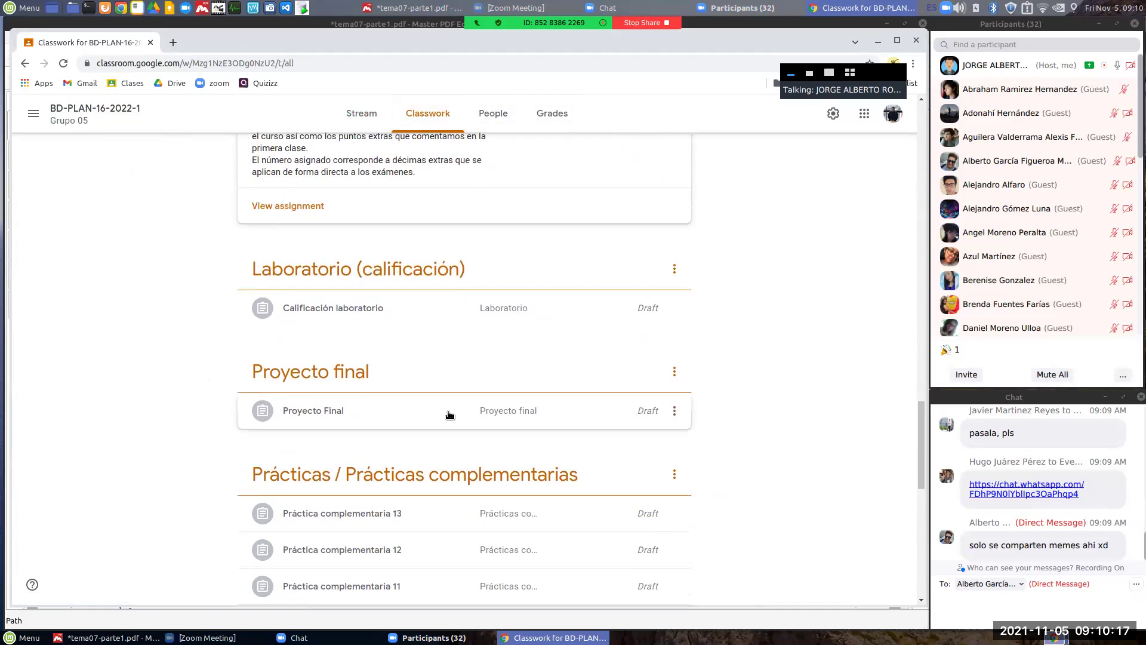
{"action": "scroll", "coordinate": [450, 414], "scroll_direction": "down", "scroll_amount": 10}
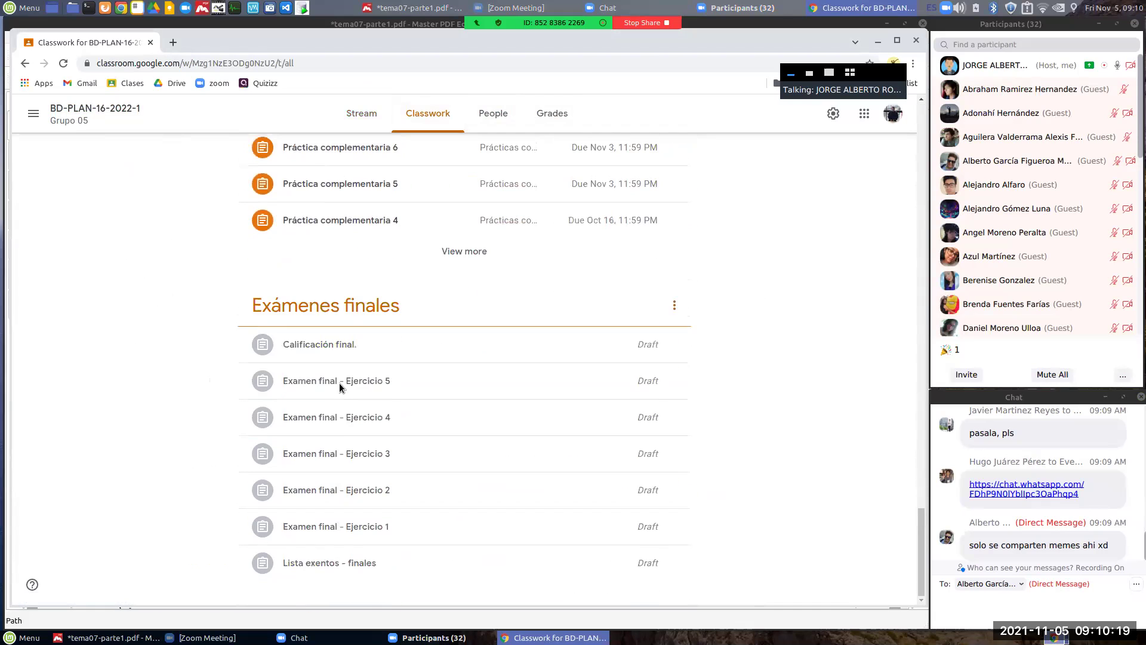
{"action": "scroll", "coordinate": [340, 387], "scroll_direction": "up", "scroll_amount": 14}
{"action": "scroll", "coordinate": [343, 385], "scroll_direction": "up", "scroll_amount": 3}
{"action": "scroll", "coordinate": [289, 409], "scroll_direction": "down", "scroll_amount": 2}
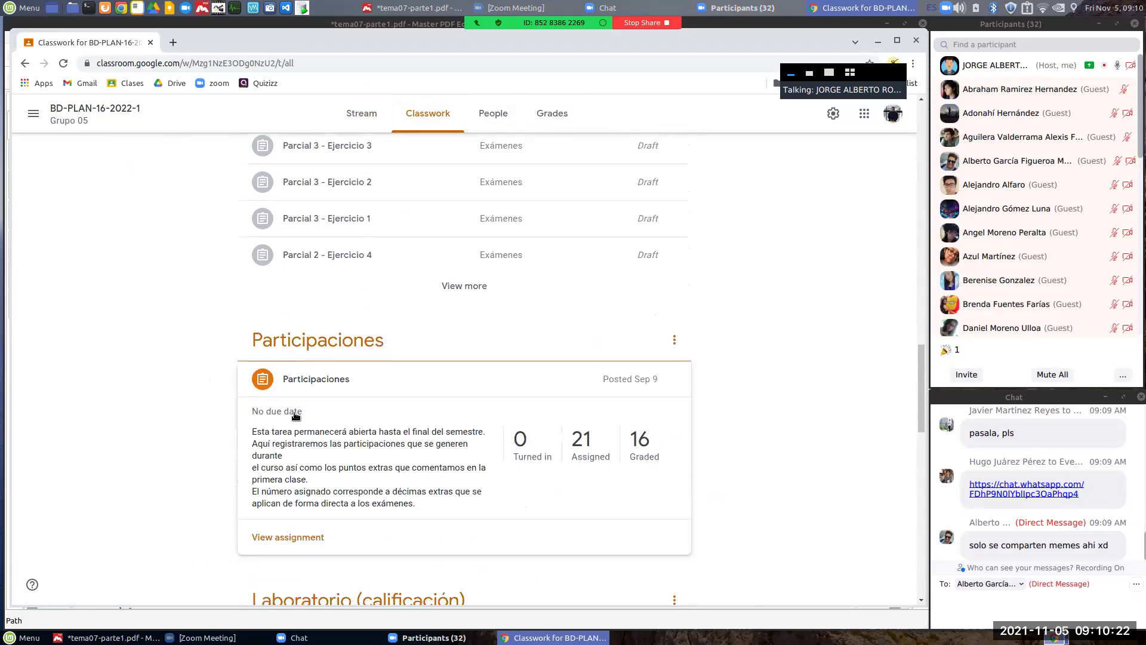
{"action": "left_click", "coordinate": [278, 537]}
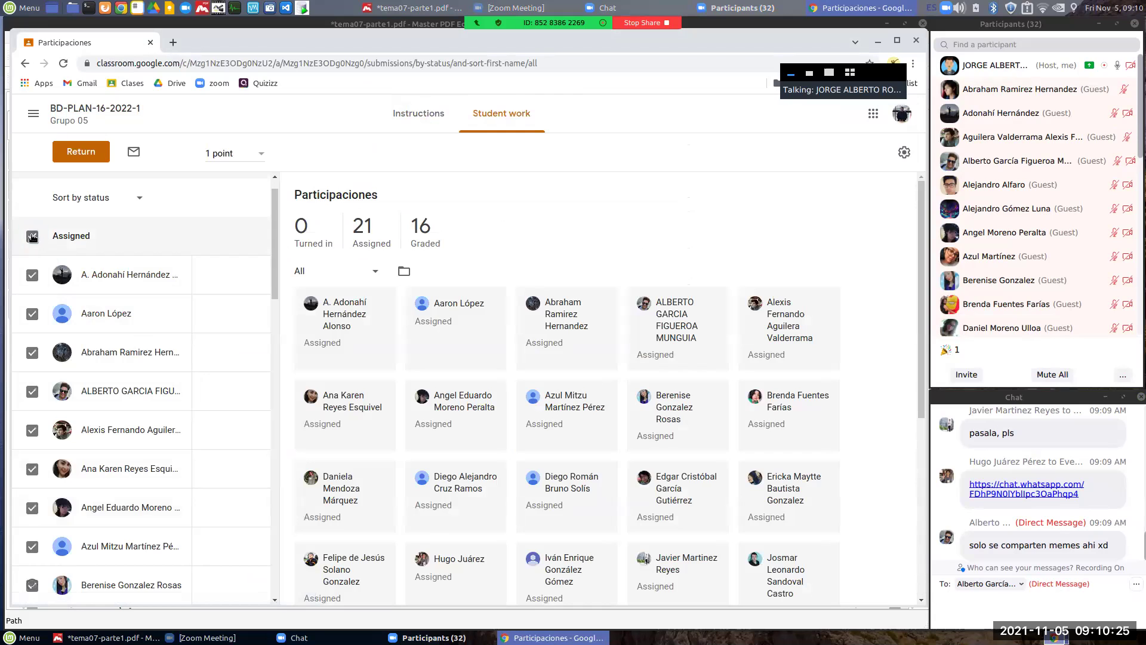
{"action": "left_click", "coordinate": [77, 153]}
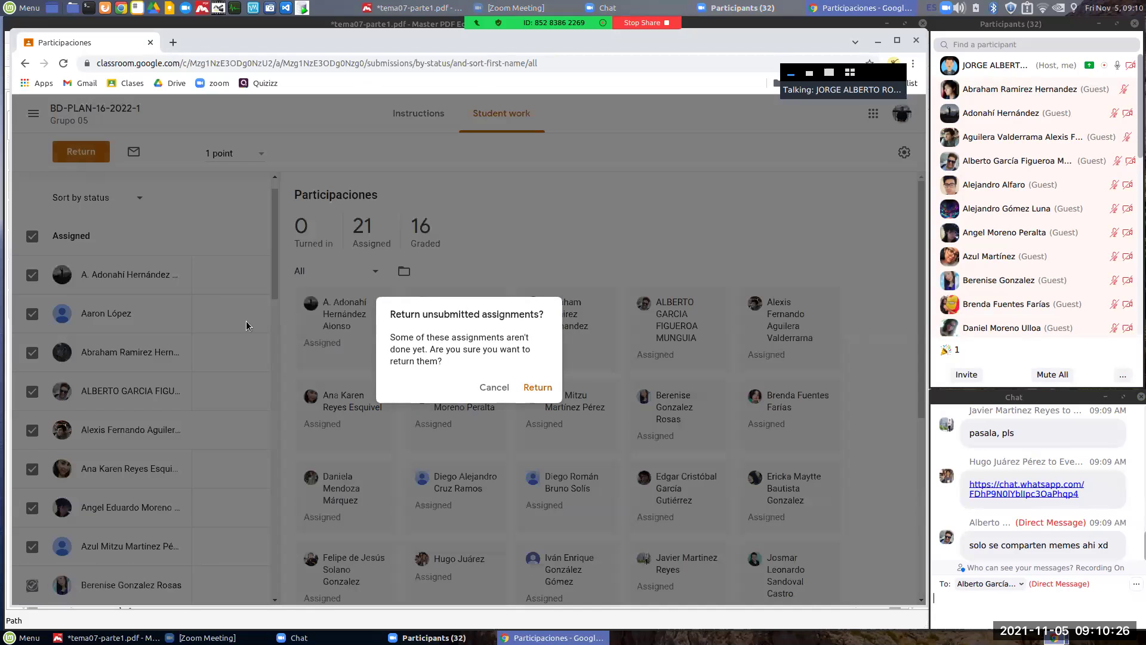
{"action": "left_click", "coordinate": [536, 388]}
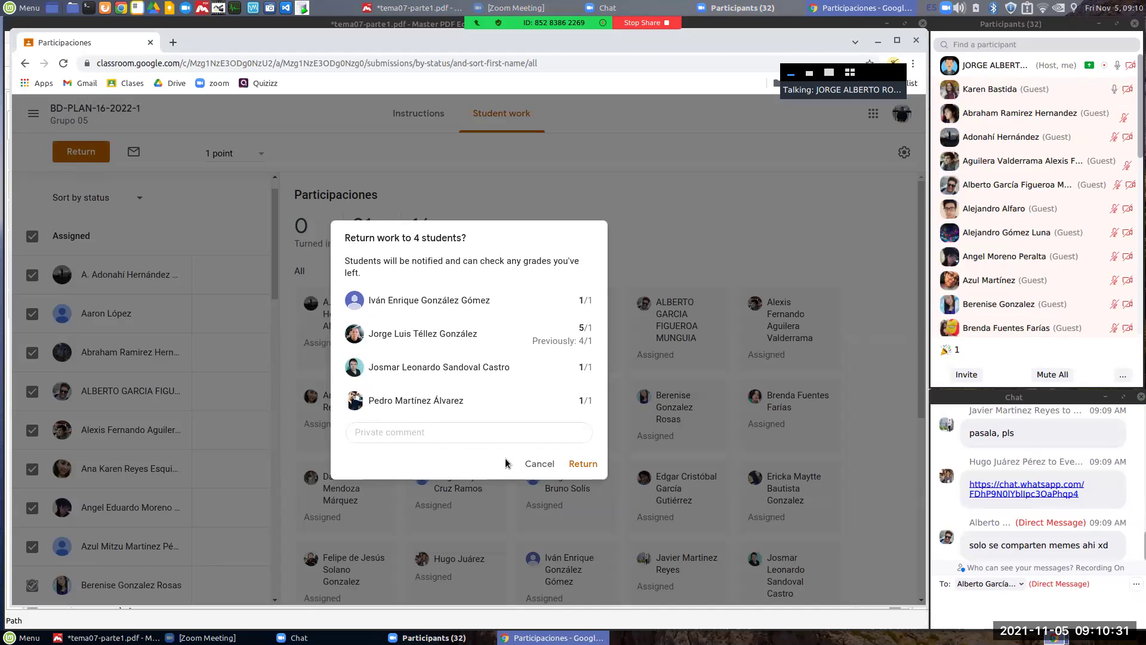
{"action": "left_click", "coordinate": [540, 464]}
Examine the draft and returned Participaciones grades throughout the student list, covering both the assigned and graded groups.
{"action": "scroll", "coordinate": [129, 450], "scroll_direction": "down", "scroll_amount": 8}
{"action": "scroll", "coordinate": [129, 451], "scroll_direction": "down", "scroll_amount": 8}
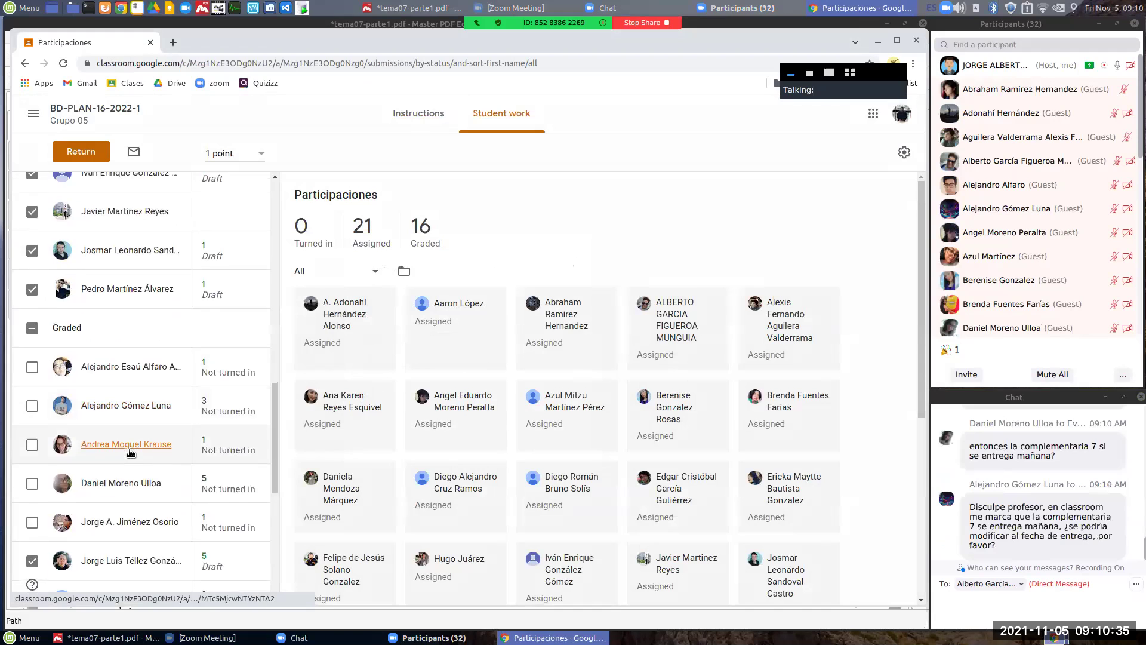
{"action": "scroll", "coordinate": [128, 449], "scroll_direction": "up", "scroll_amount": 5}
{"action": "scroll", "coordinate": [126, 448], "scroll_direction": "up", "scroll_amount": 2}
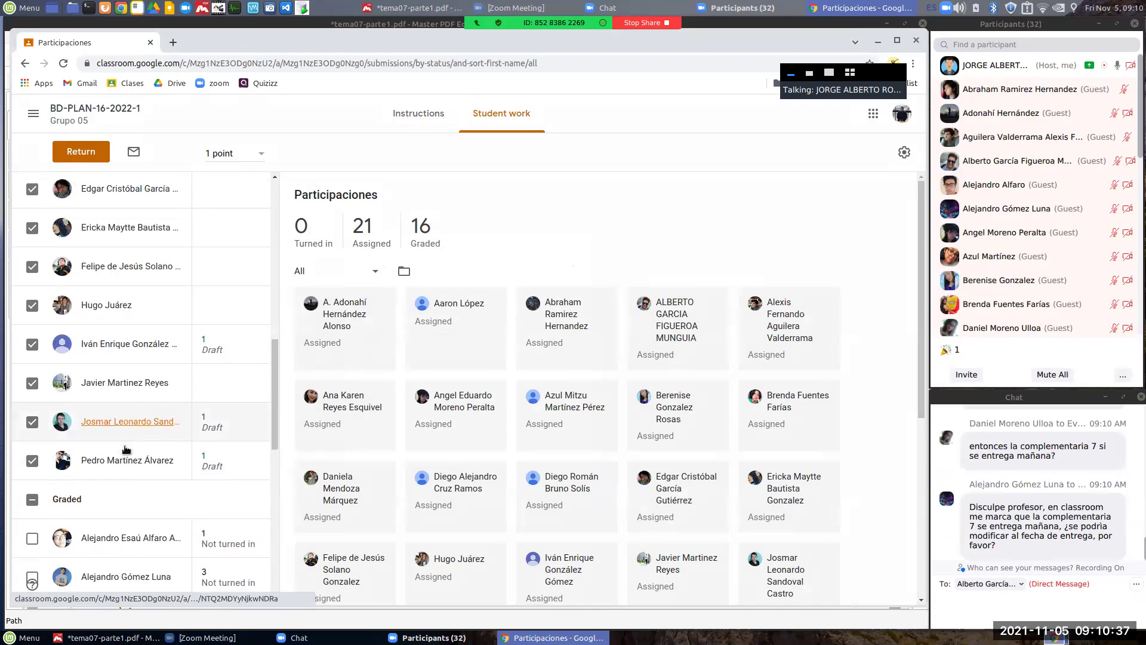
{"action": "scroll", "coordinate": [71, 412], "scroll_direction": "down", "scroll_amount": 4}
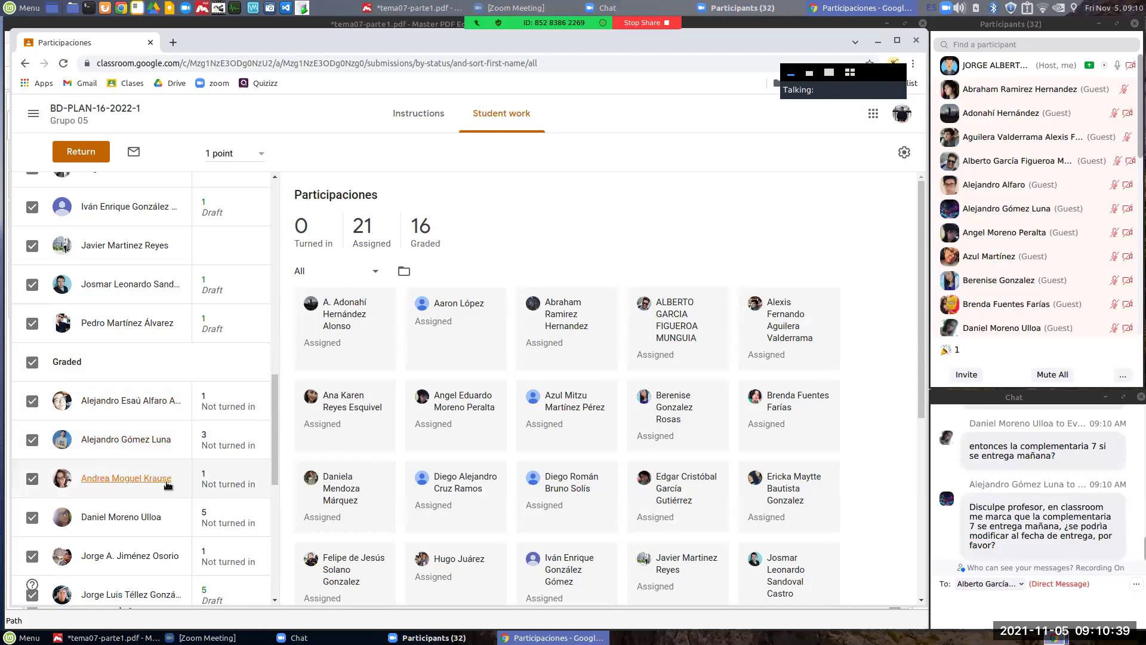
{"action": "scroll", "coordinate": [123, 473], "scroll_direction": "down", "scroll_amount": 7}
{"action": "scroll", "coordinate": [171, 514], "scroll_direction": "up", "scroll_amount": 20}
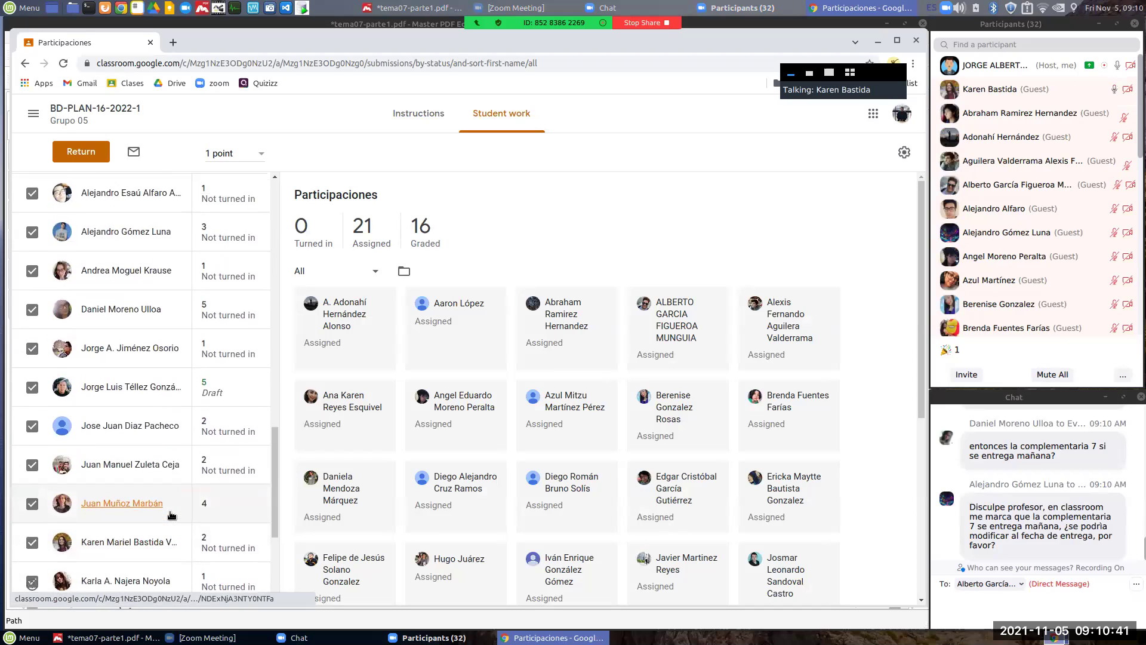
{"action": "scroll", "coordinate": [172, 515], "scroll_direction": "up", "scroll_amount": 5}
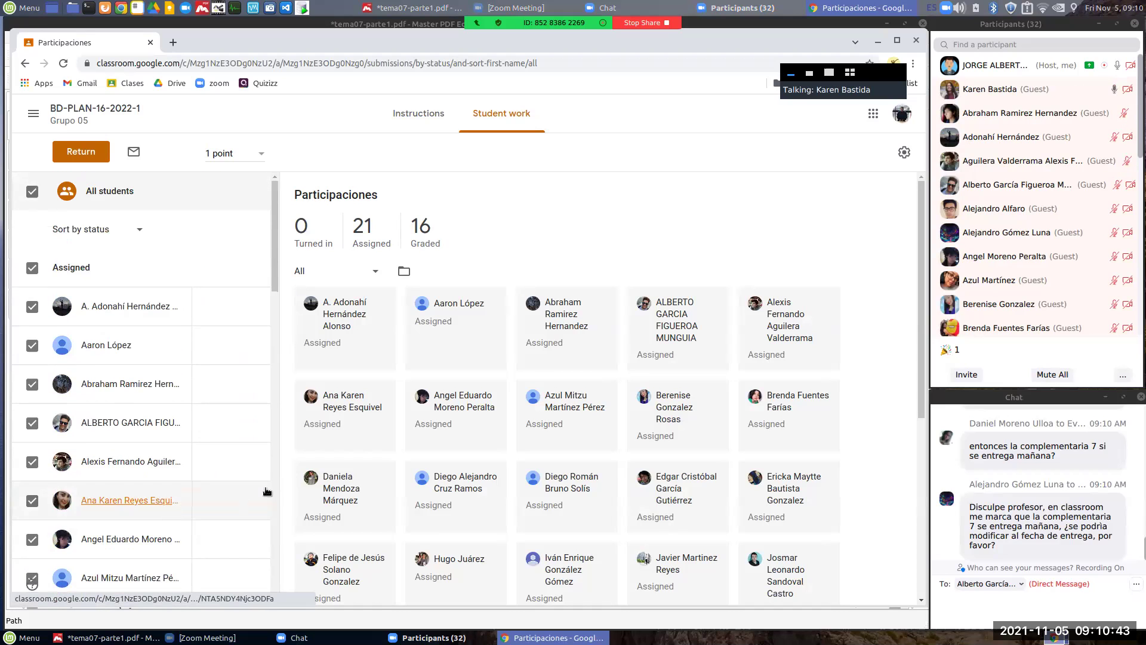
{"action": "scroll", "coordinate": [127, 438], "scroll_direction": "down", "scroll_amount": 5}
{"action": "scroll", "coordinate": [127, 437], "scroll_direction": "down", "scroll_amount": 3}
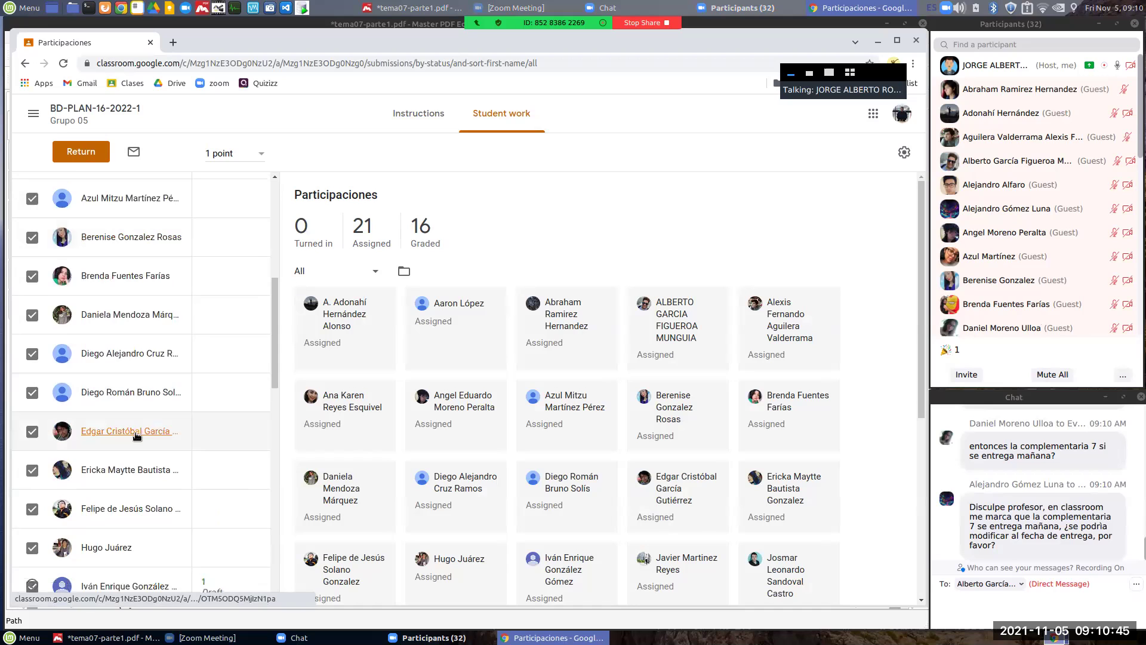
{"action": "scroll", "coordinate": [165, 412], "scroll_direction": "up", "scroll_amount": 2}
{"action": "scroll", "coordinate": [205, 374], "scroll_direction": "down", "scroll_amount": 7}
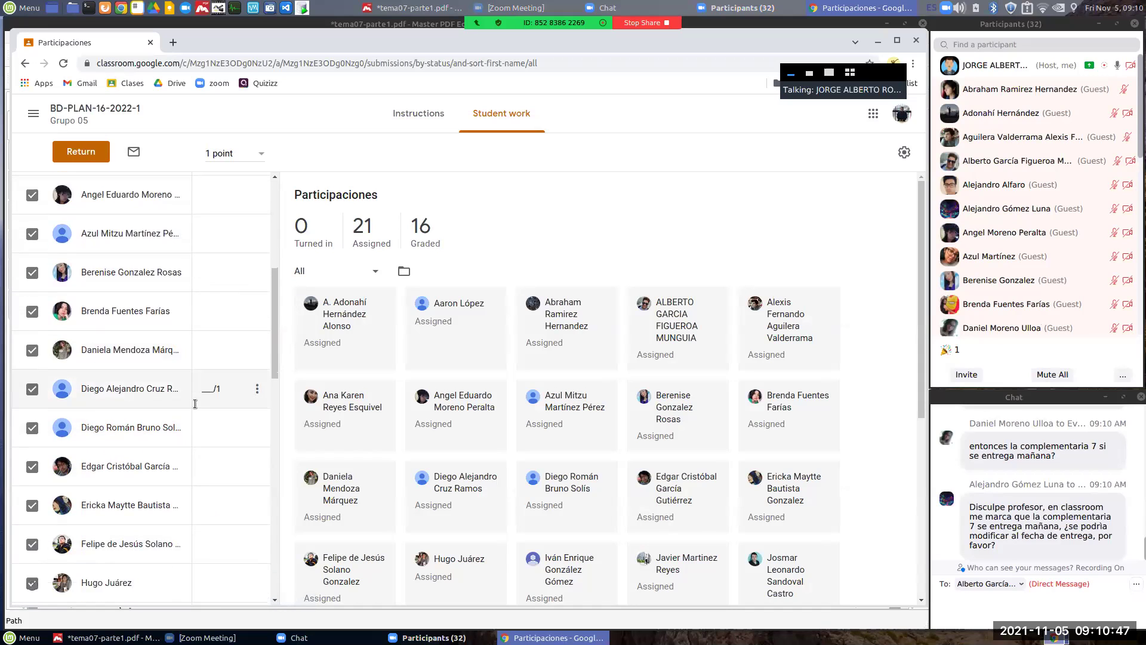
{"action": "scroll", "coordinate": [196, 403], "scroll_direction": "up", "scroll_amount": 3}
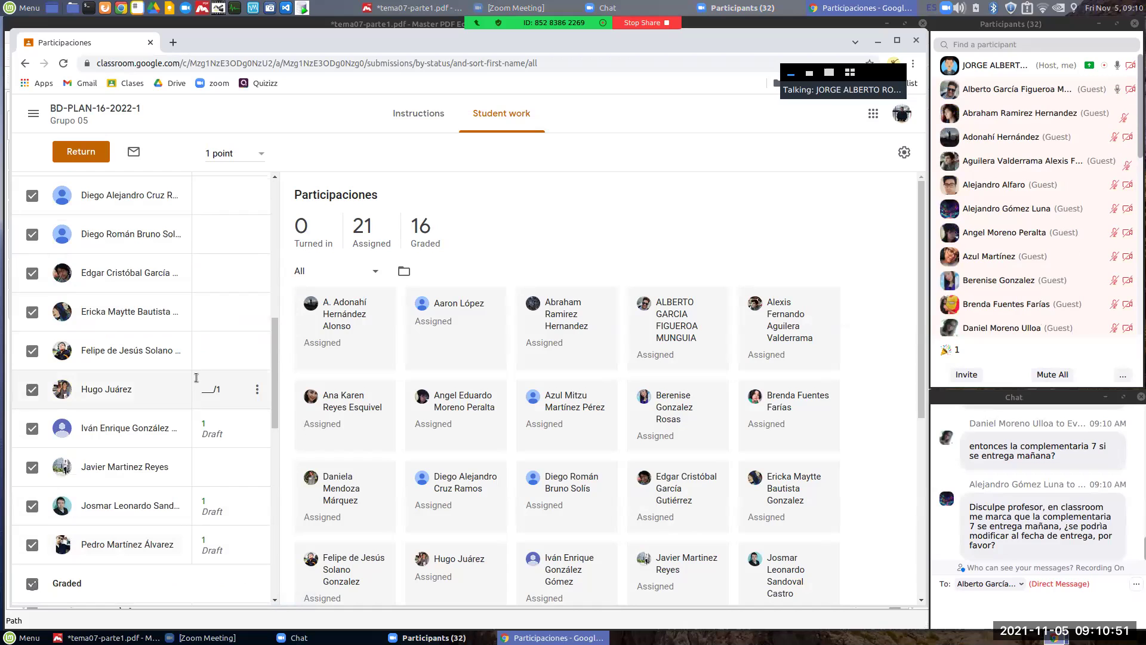
{"action": "scroll", "coordinate": [196, 377], "scroll_direction": "up", "scroll_amount": 5}
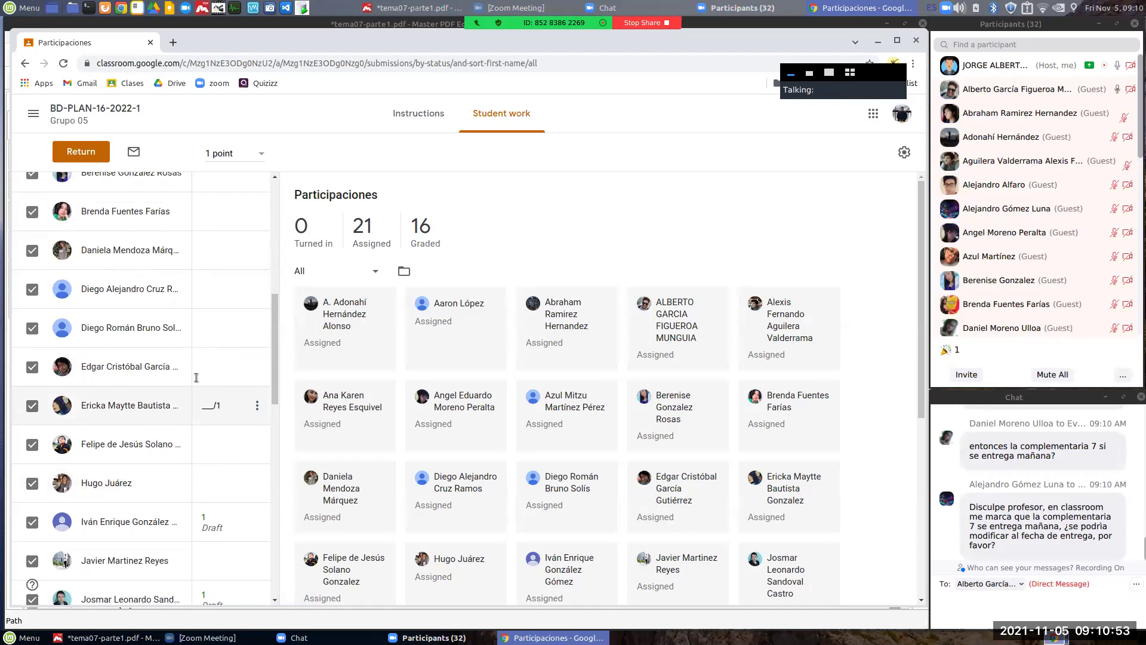
{"action": "scroll", "coordinate": [196, 377], "scroll_direction": "down", "scroll_amount": 4}
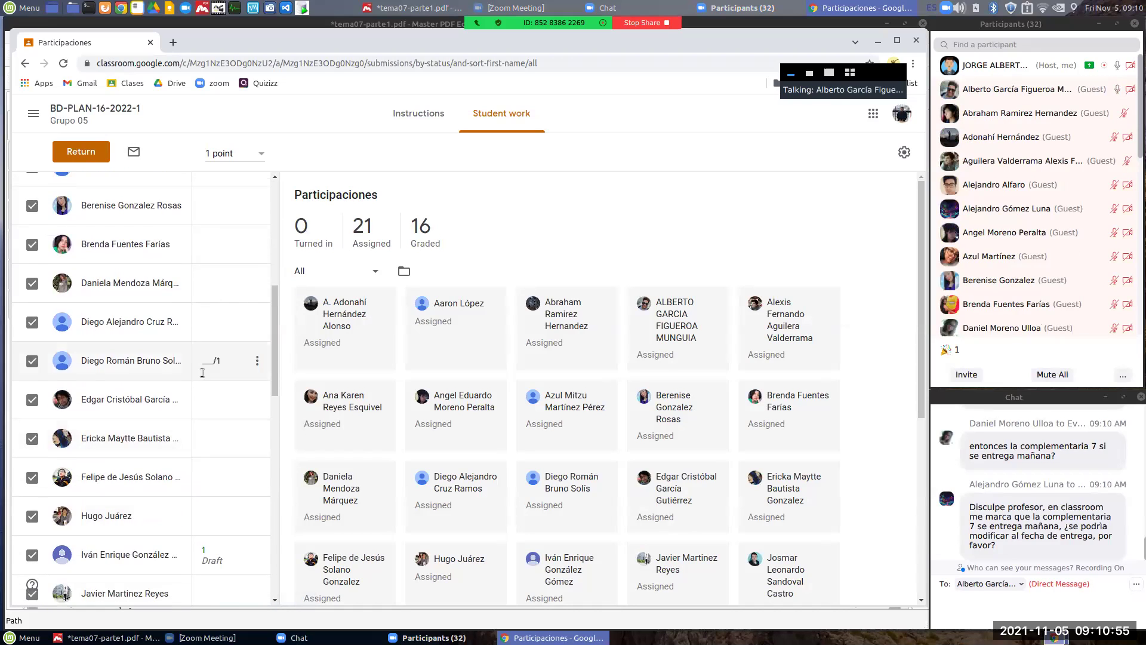
{"action": "scroll", "coordinate": [173, 428], "scroll_direction": "down", "scroll_amount": 1}
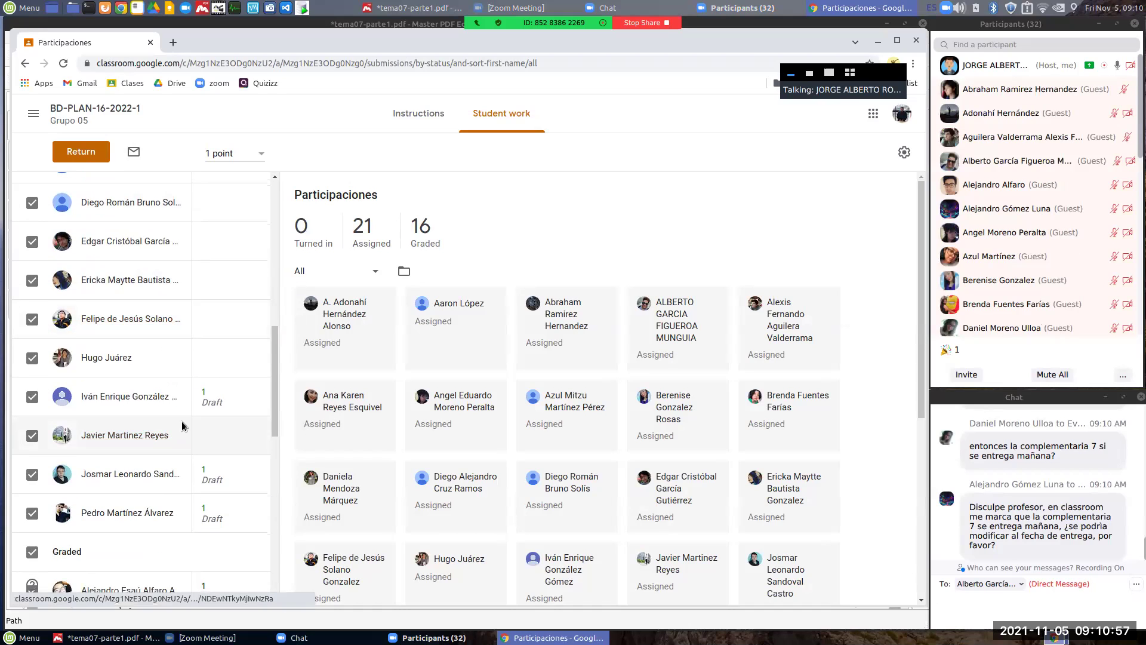
{"action": "scroll", "coordinate": [182, 425], "scroll_direction": "up", "scroll_amount": 4}
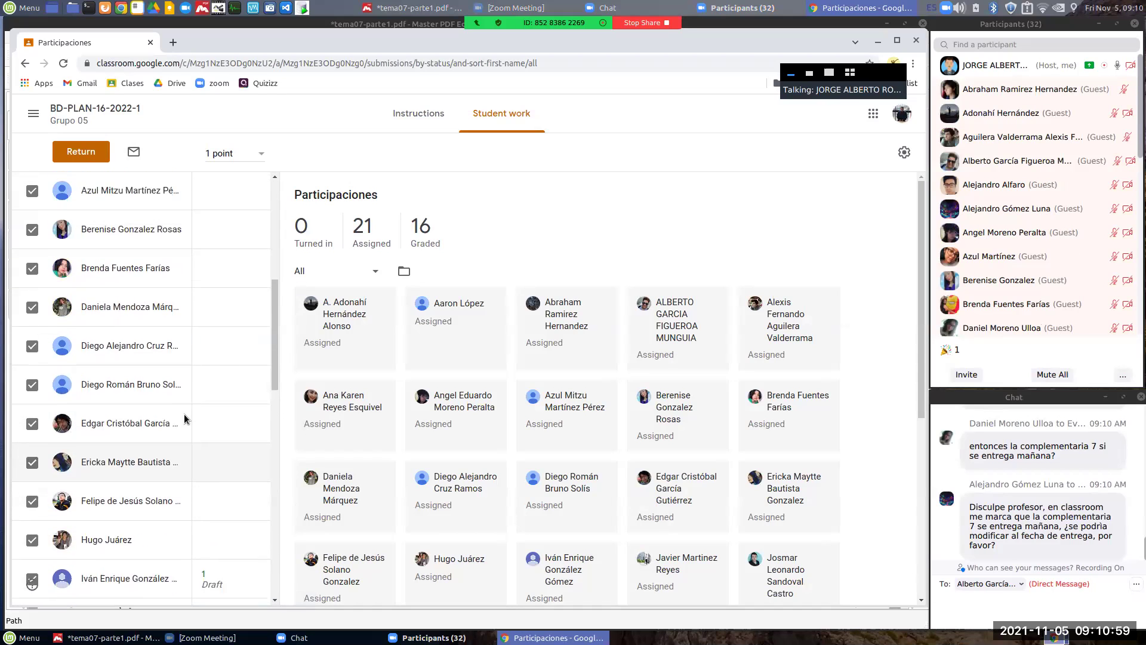
{"action": "scroll", "coordinate": [185, 417], "scroll_direction": "down", "scroll_amount": 3}
Search the page for the student's first name and open the grade of the matching student in the graded group.
{"action": "key", "text": "ctrl+f"}
{"action": "type", "text": "karen"}
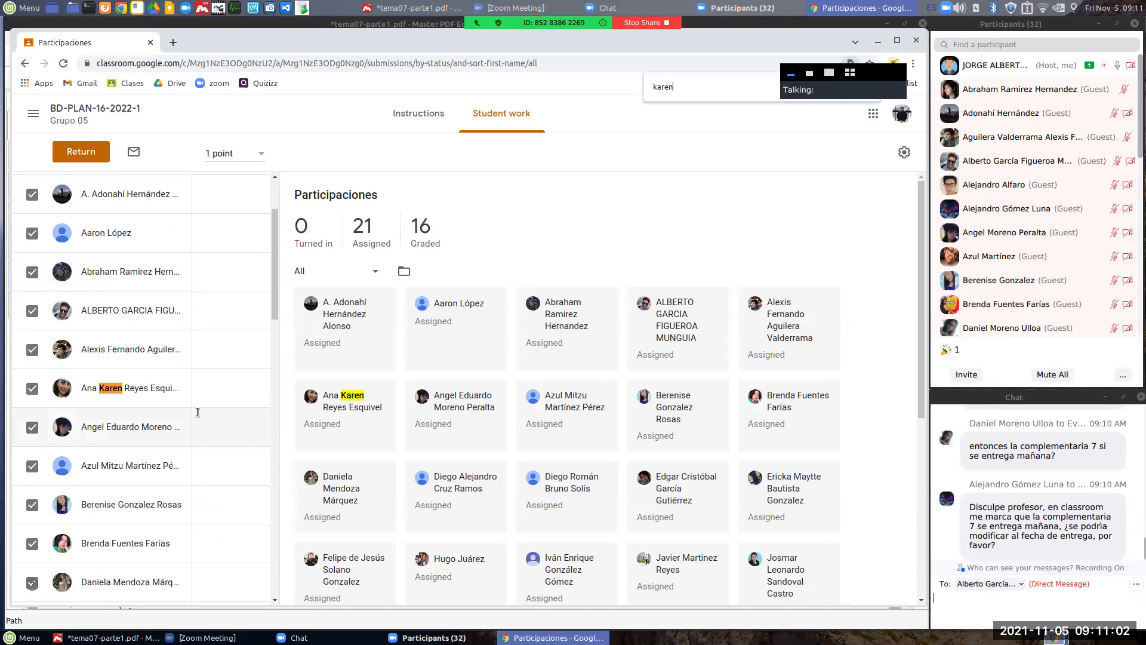
{"action": "scroll", "coordinate": [199, 411], "scroll_direction": "down", "scroll_amount": 1}
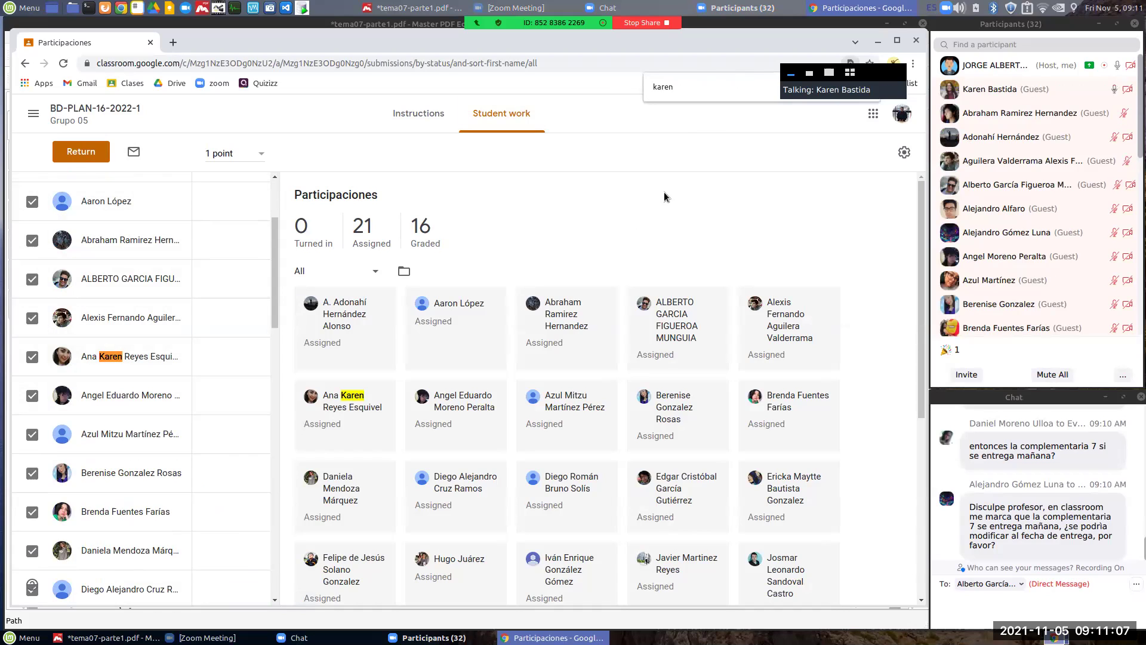
{"action": "left_click", "coordinate": [845, 88]}
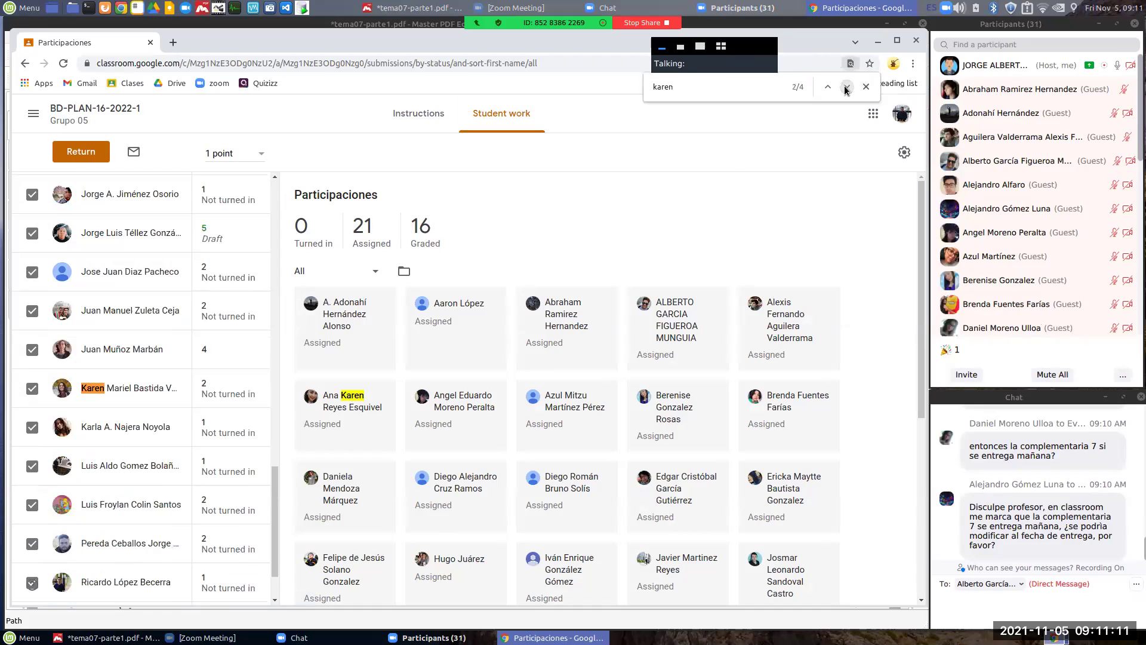
{"action": "left_click", "coordinate": [210, 385]}
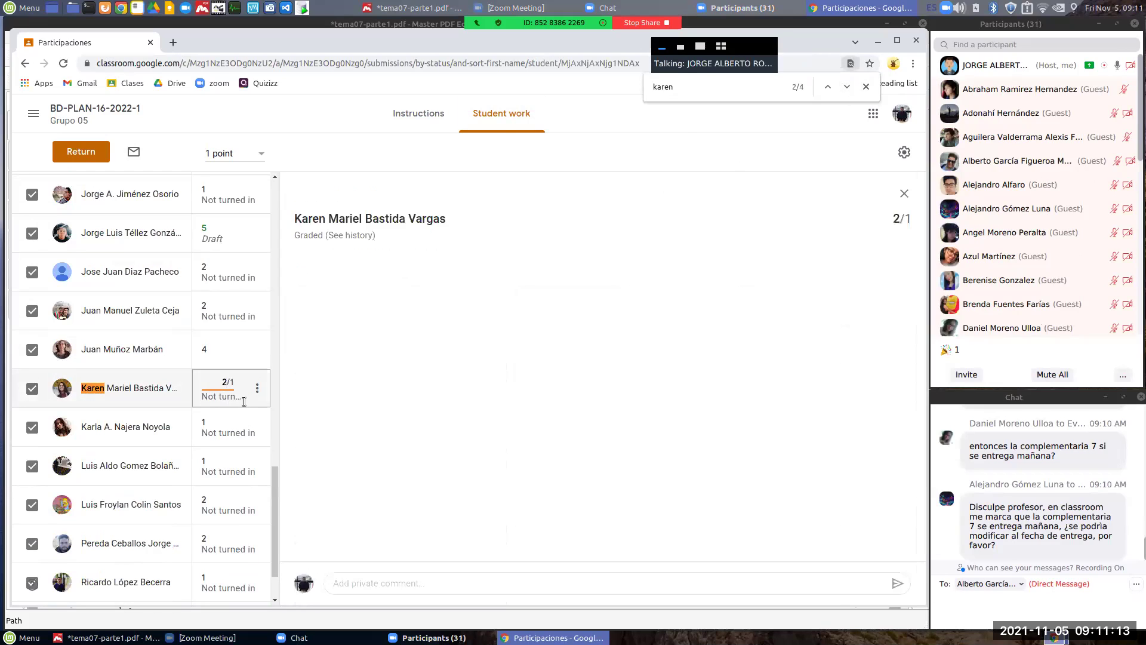